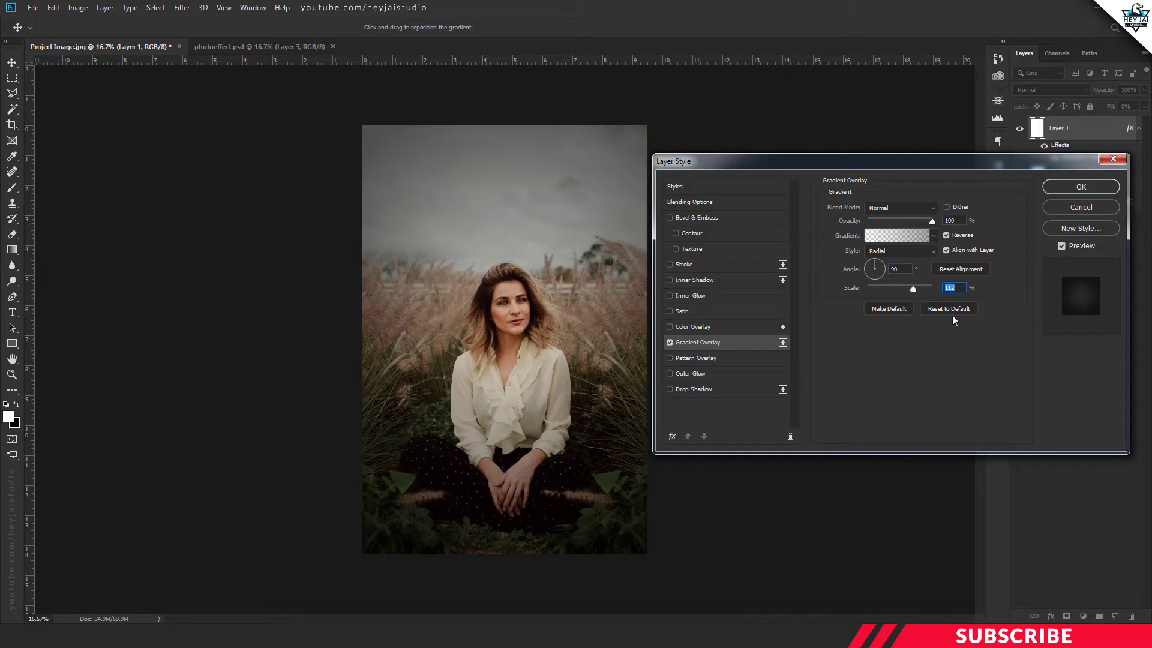
Step: Set the Gradient Overlay scale to 114%, apply the layer style, and compare the photo with Layer 1 hidden and shown
{"action": "type", "text": "114"}
{"action": "left_click", "coordinate": [960, 337]}
{"action": "left_click", "coordinate": [1068, 191]}
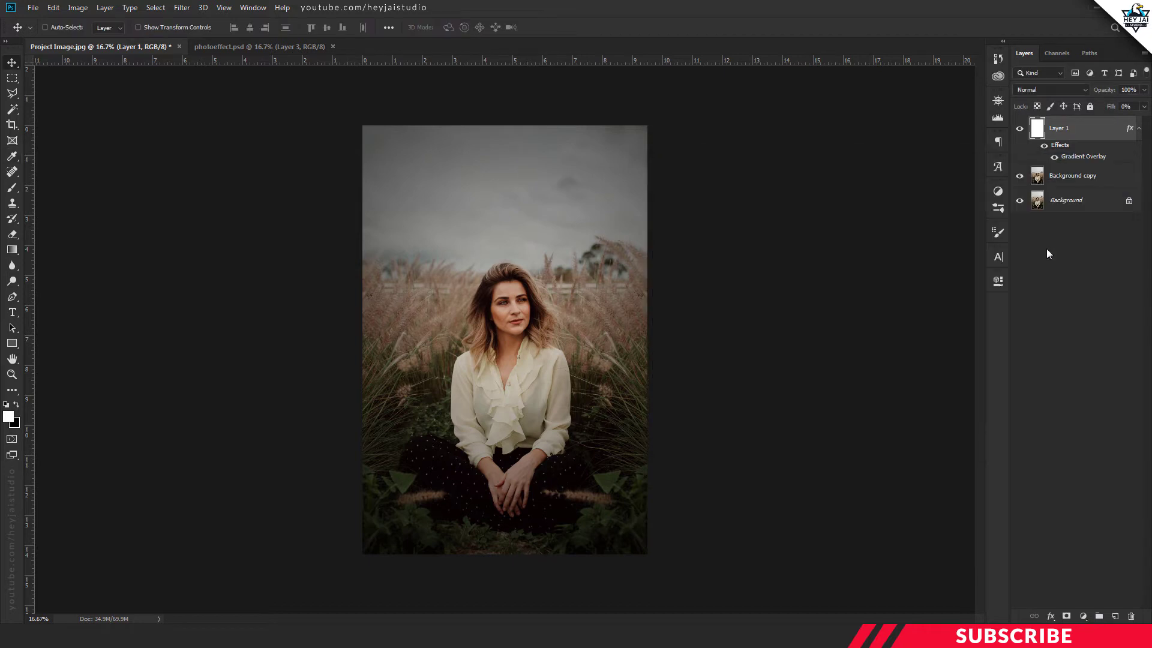
{"action": "left_click", "coordinate": [1020, 129]}
{"action": "left_click", "coordinate": [1019, 129]}
Step: Add a Channel Mixer adjustment layer and, for the Blue output channel, set Blue to 0% and Green to +100%
{"action": "left_click", "coordinate": [1083, 616]}
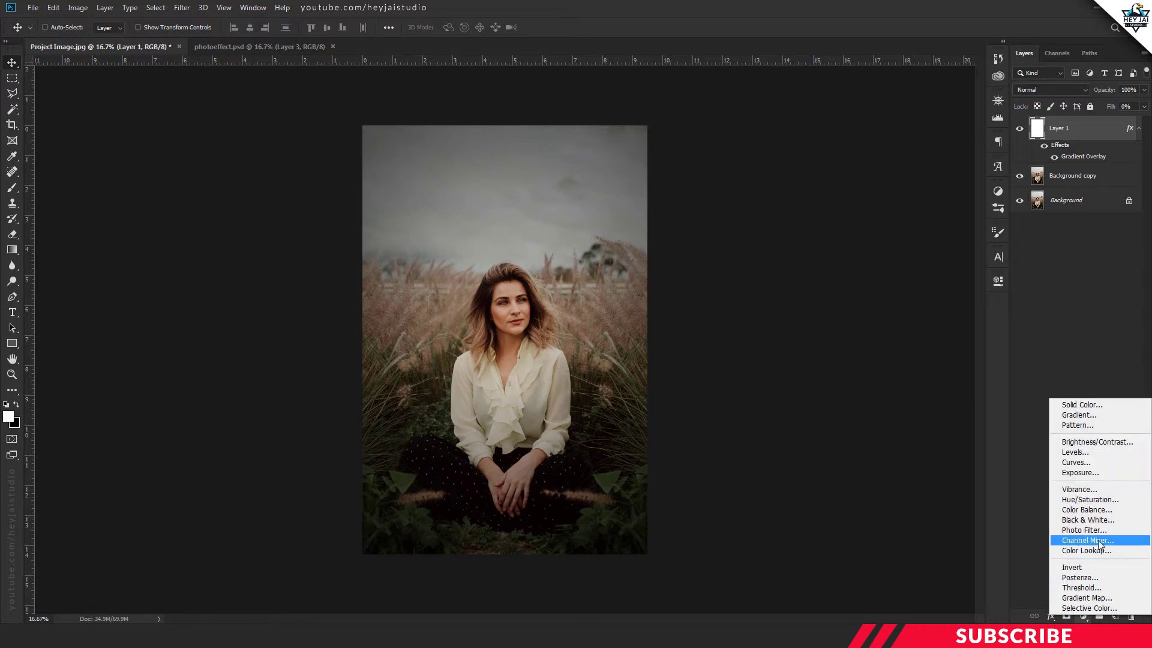
{"action": "left_click", "coordinate": [1100, 541]}
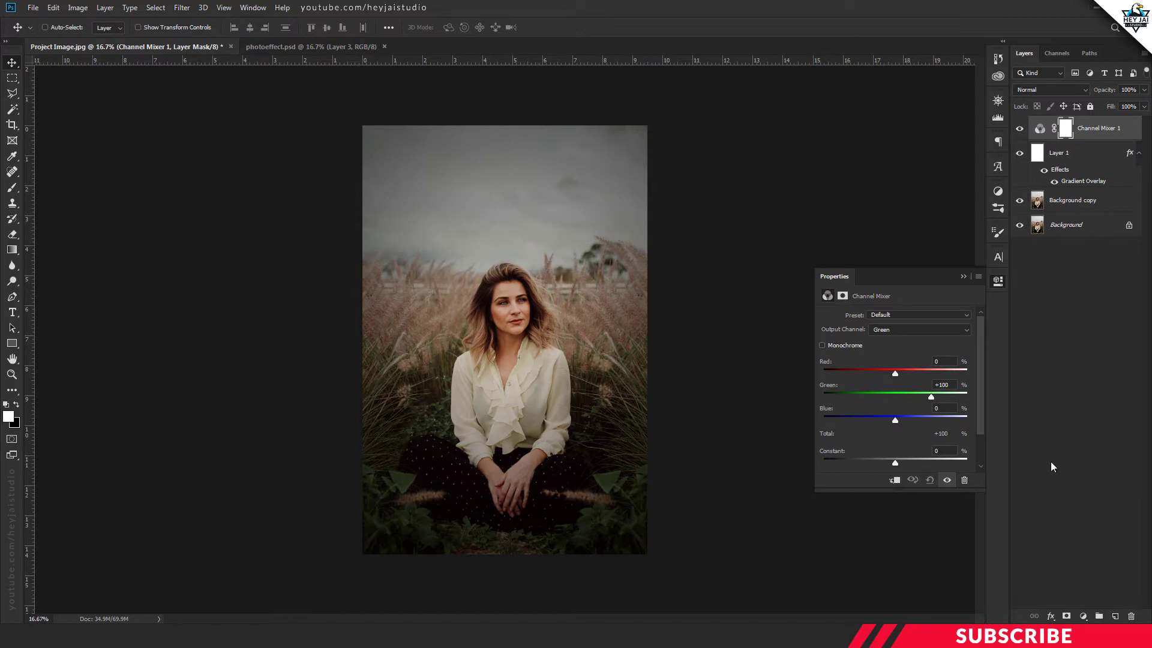
{"action": "left_click", "coordinate": [940, 330]}
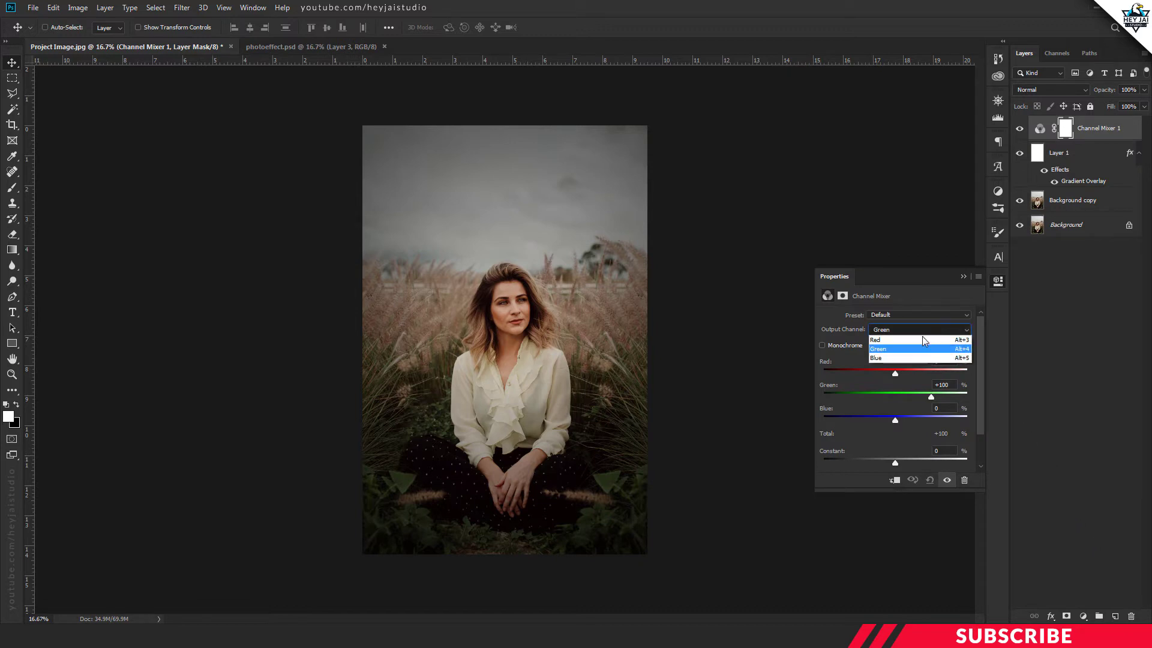
{"action": "left_click", "coordinate": [906, 358]}
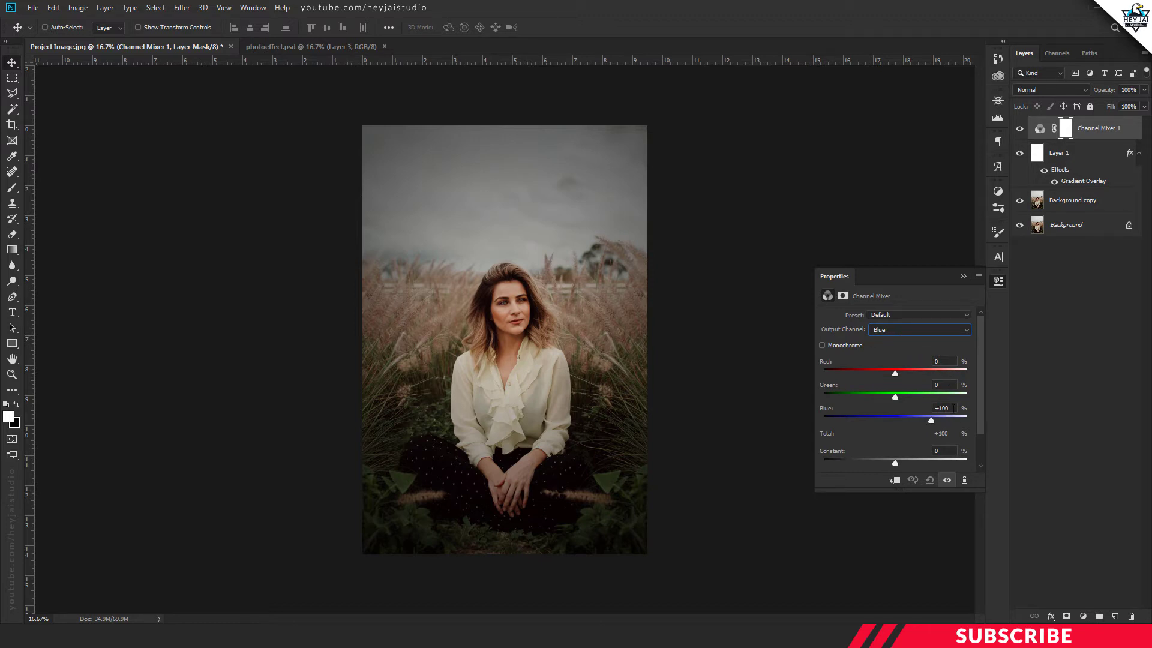
{"action": "left_click_drag", "start_coordinate": [952, 408], "coordinate": [931, 408]}
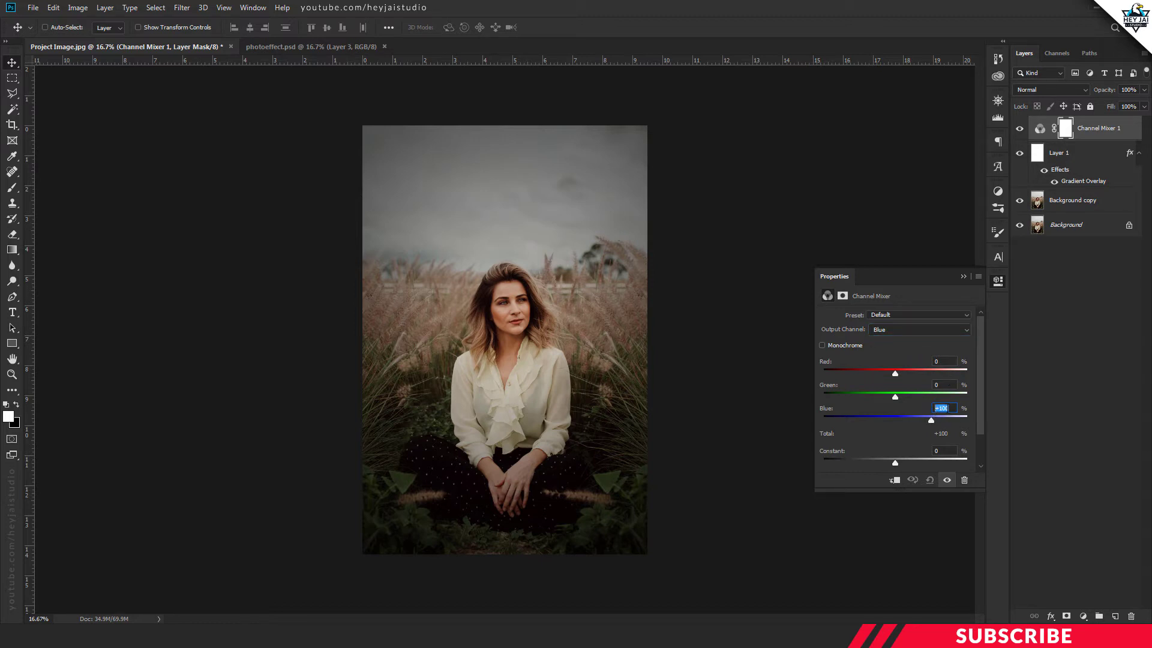
{"action": "type", "text": "0"}
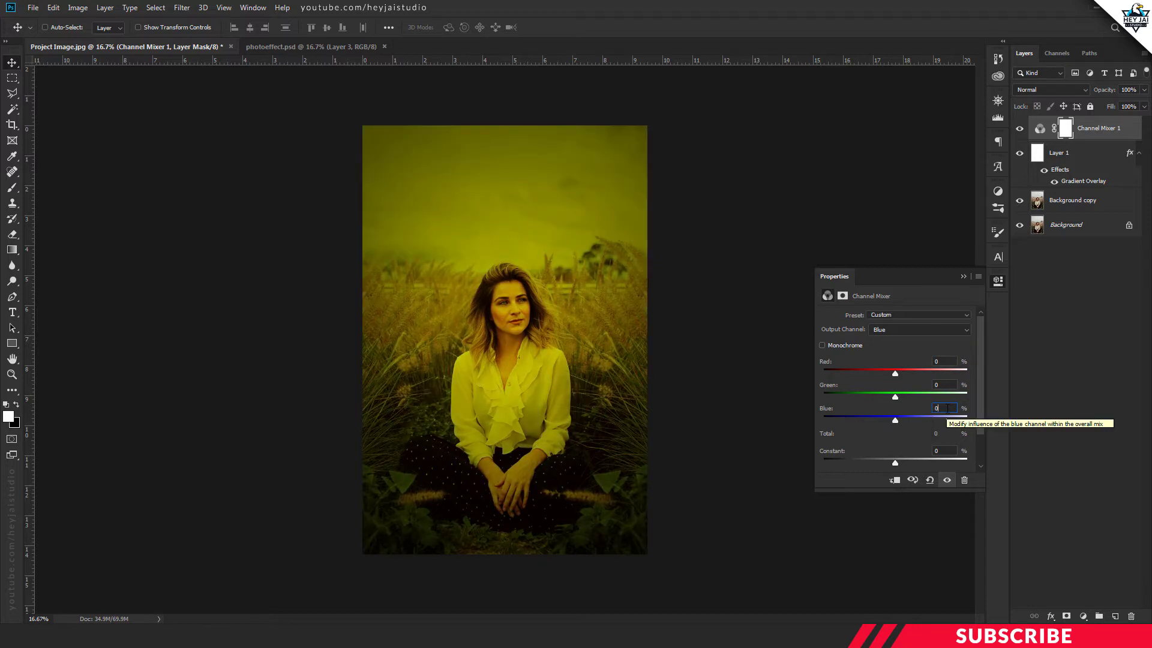
{"action": "left_click_drag", "start_coordinate": [943, 384], "coordinate": [922, 384]}
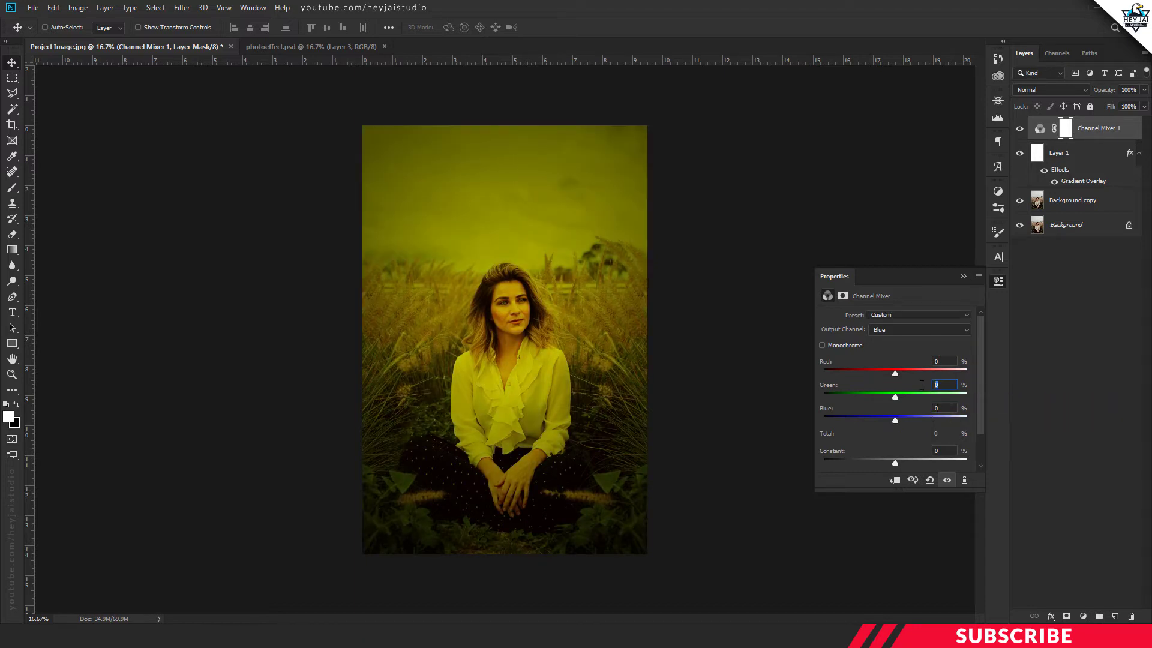
{"action": "type", "text": "100"}
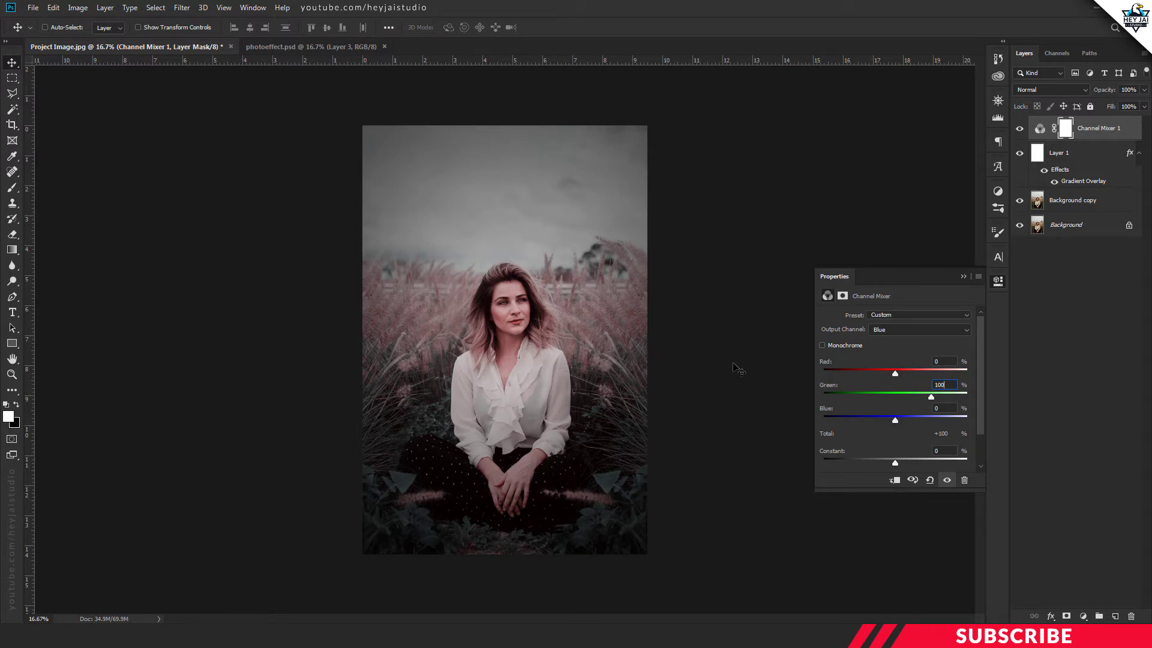
Step: For the Channel Mixer's Red output channel, set Red to +95% and Green to -22%
{"action": "left_click", "coordinate": [892, 329]}
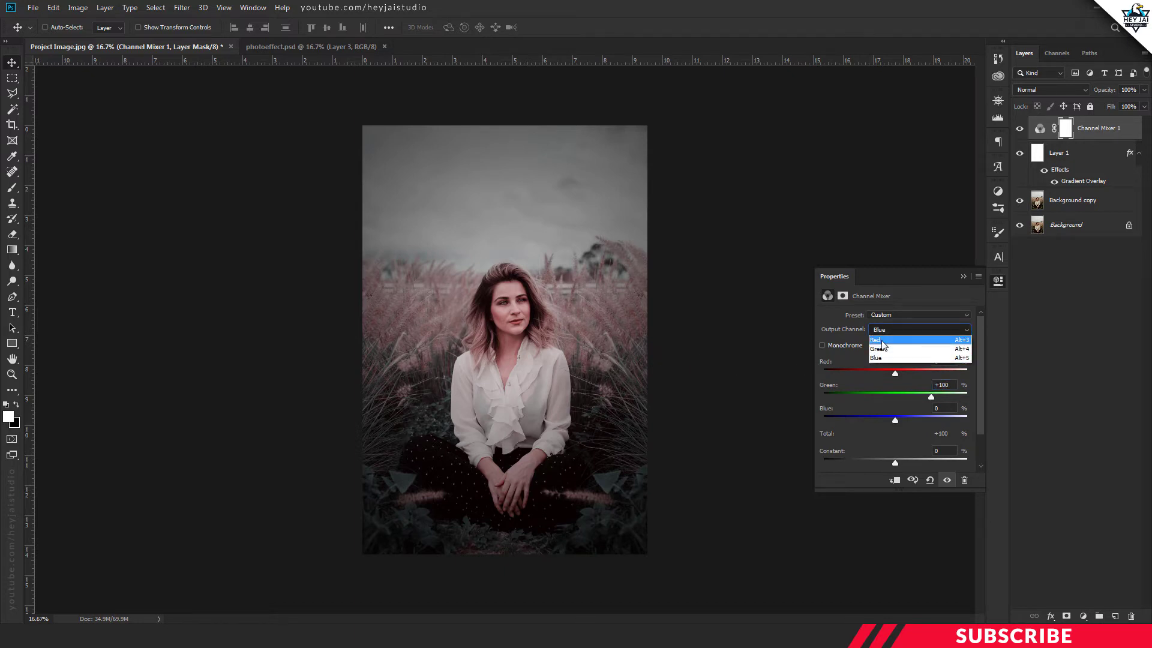
{"action": "left_click", "coordinate": [882, 341]}
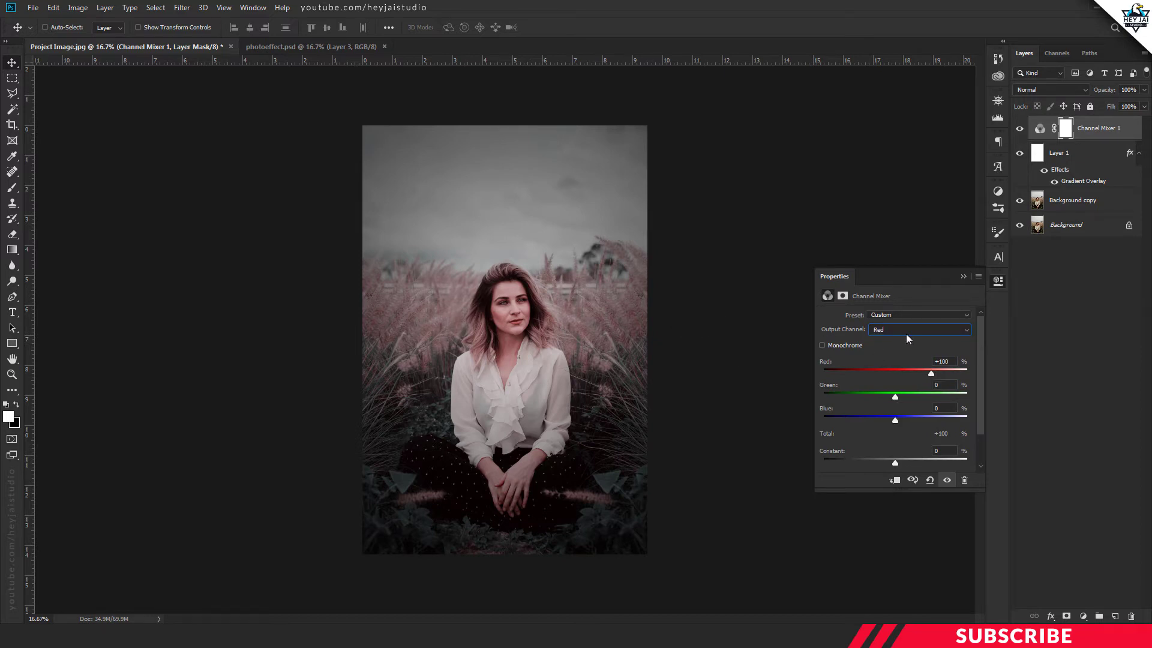
{"action": "left_click", "coordinate": [952, 362]}
{"action": "type", "text": "95"}
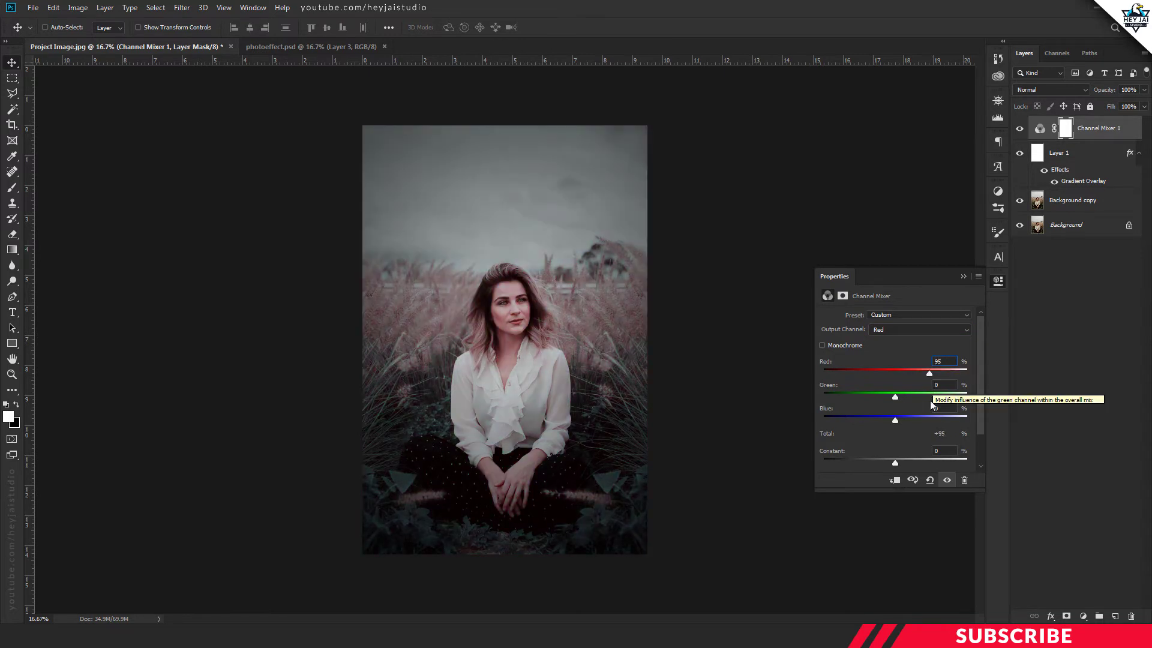
{"action": "left_click_drag", "start_coordinate": [895, 397], "coordinate": [888, 400]}
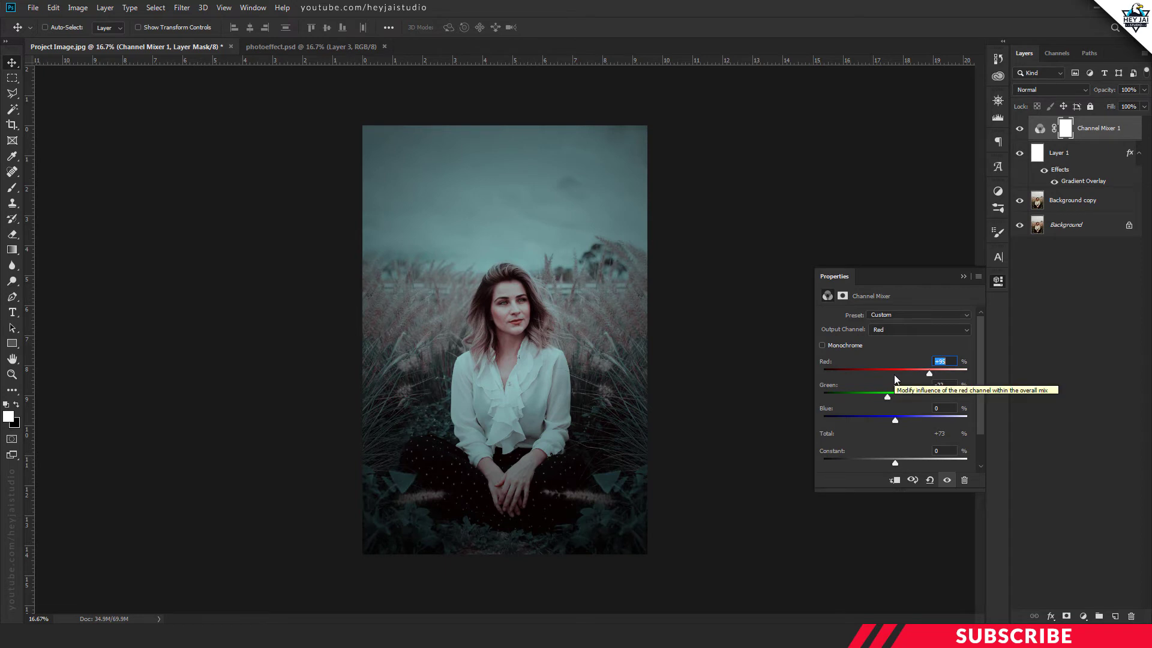
{"action": "key", "text": "ctrl+plus"}
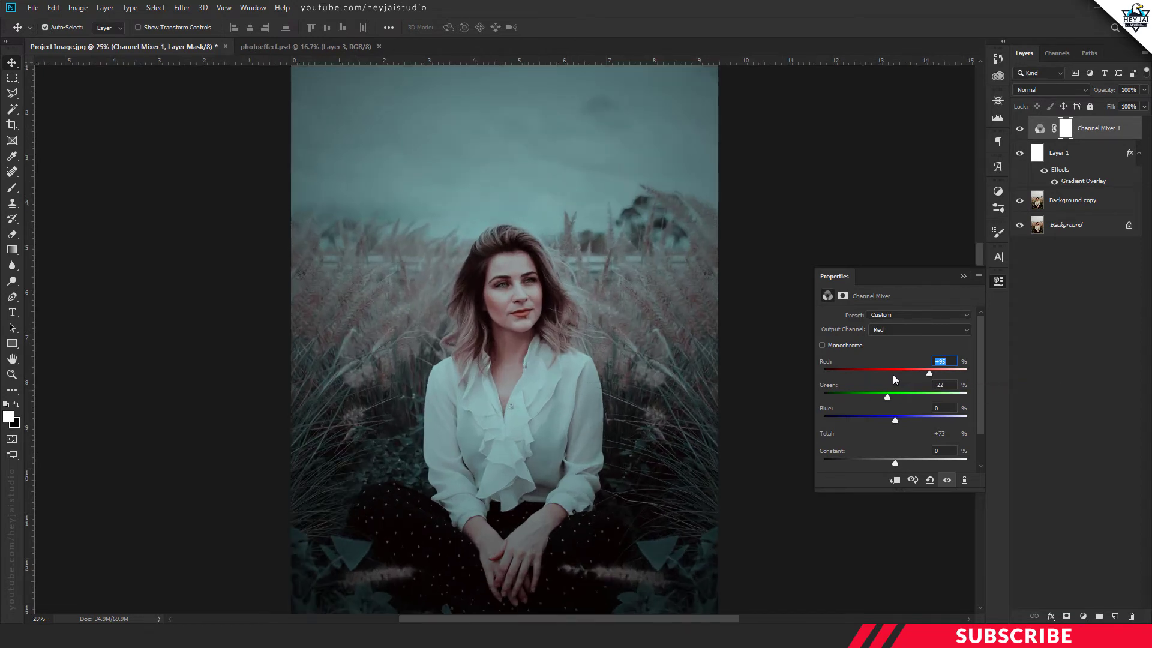
{"action": "key", "text": "ctrl+minus"}
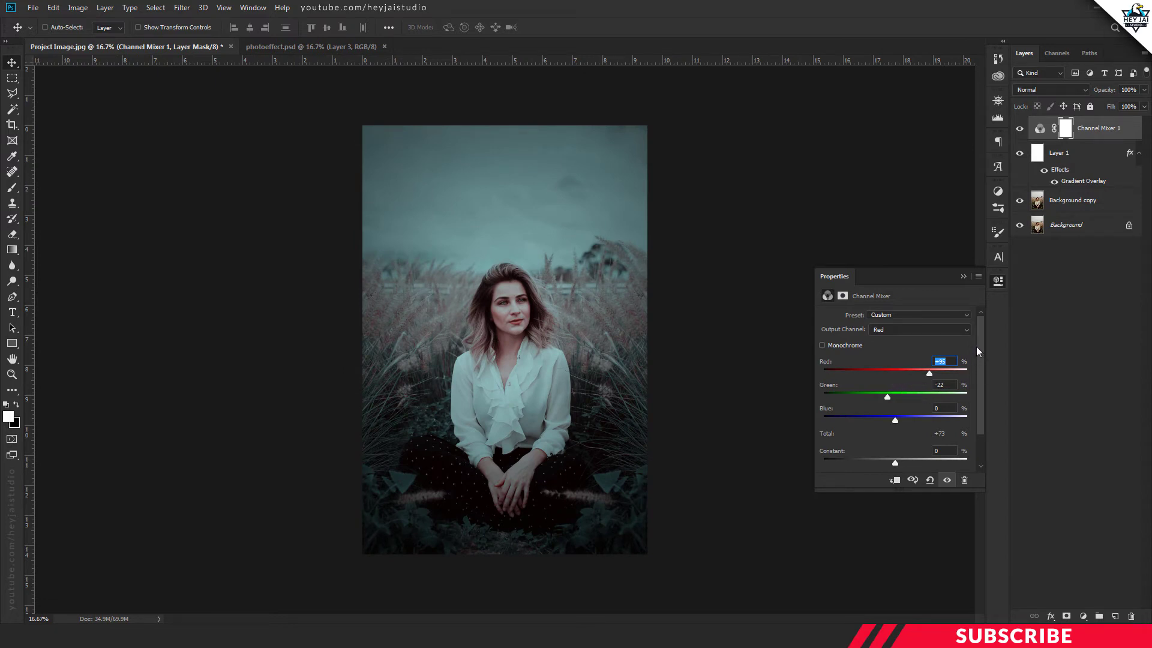
{"action": "left_click", "coordinate": [996, 282]}
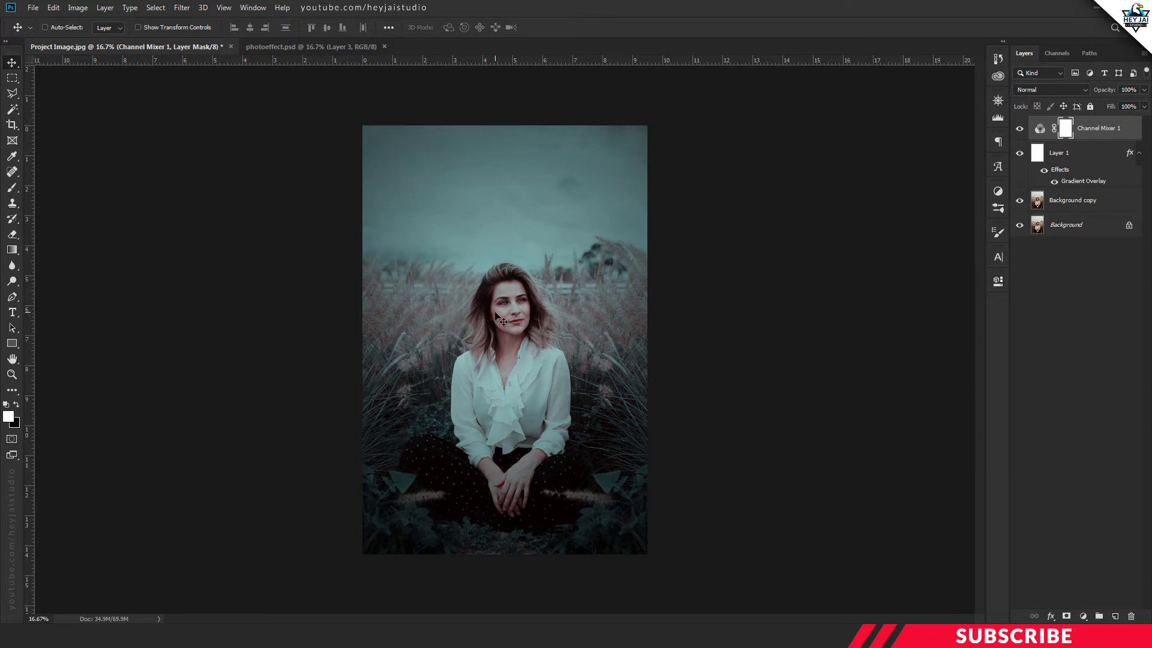
Step: Add a Hue/Saturation adjustment layer and lower the saturation of the Reds
{"action": "key", "text": "ctrl+plus"}
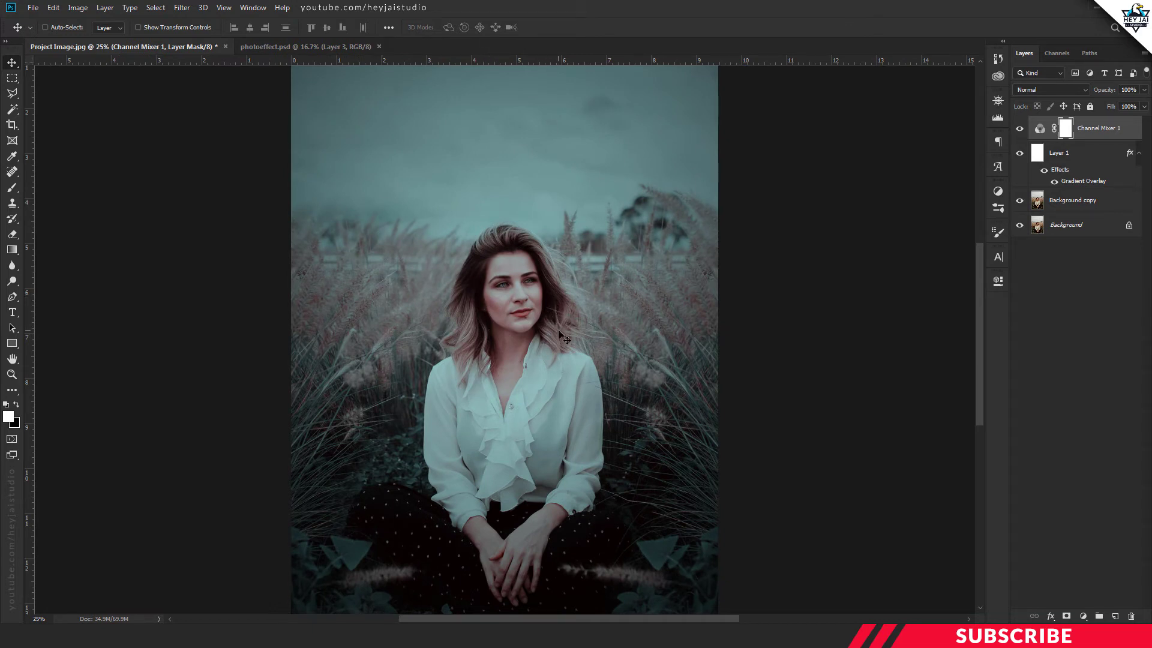
{"action": "left_click", "coordinate": [1083, 616]}
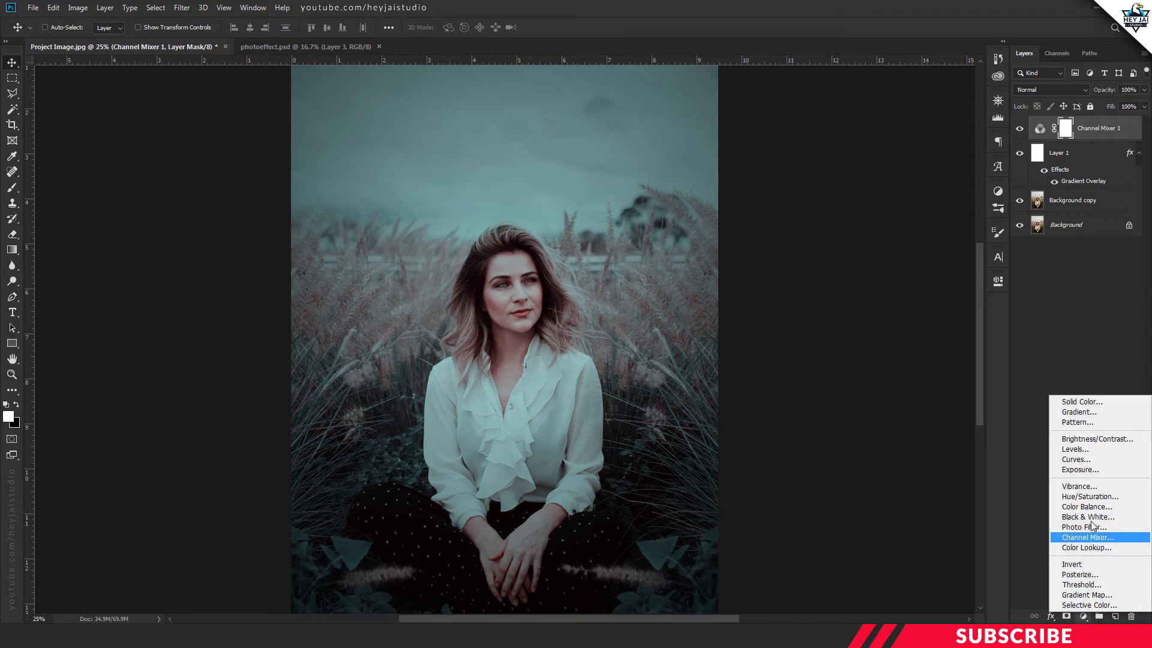
{"action": "left_click", "coordinate": [1108, 497]}
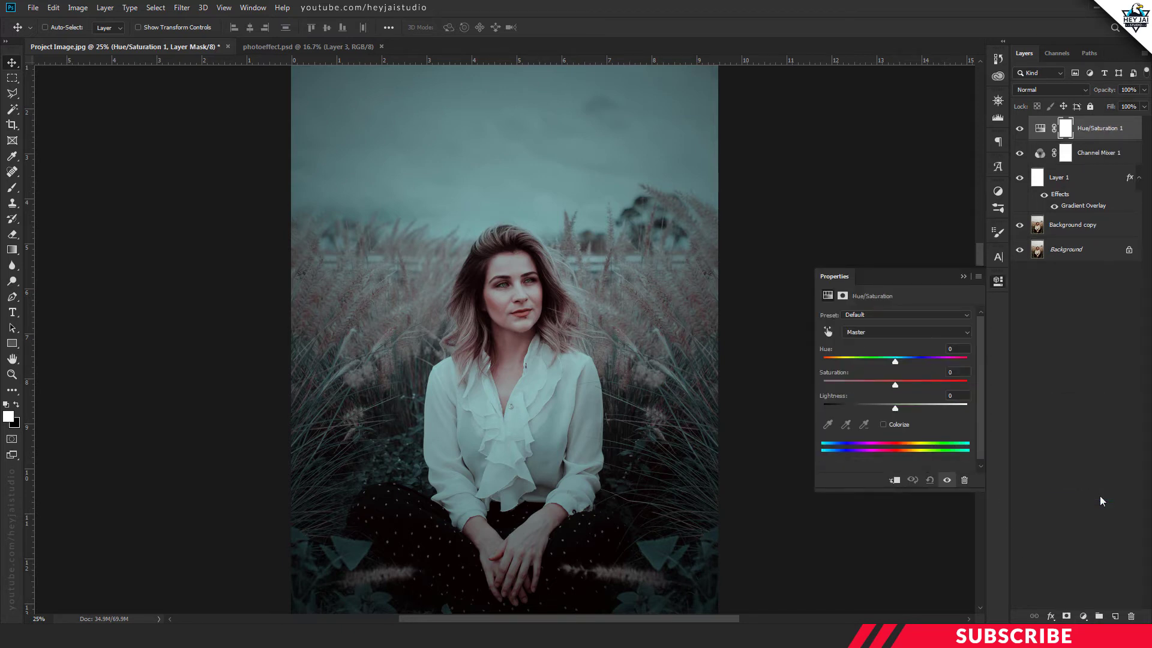
{"action": "left_click", "coordinate": [924, 332]}
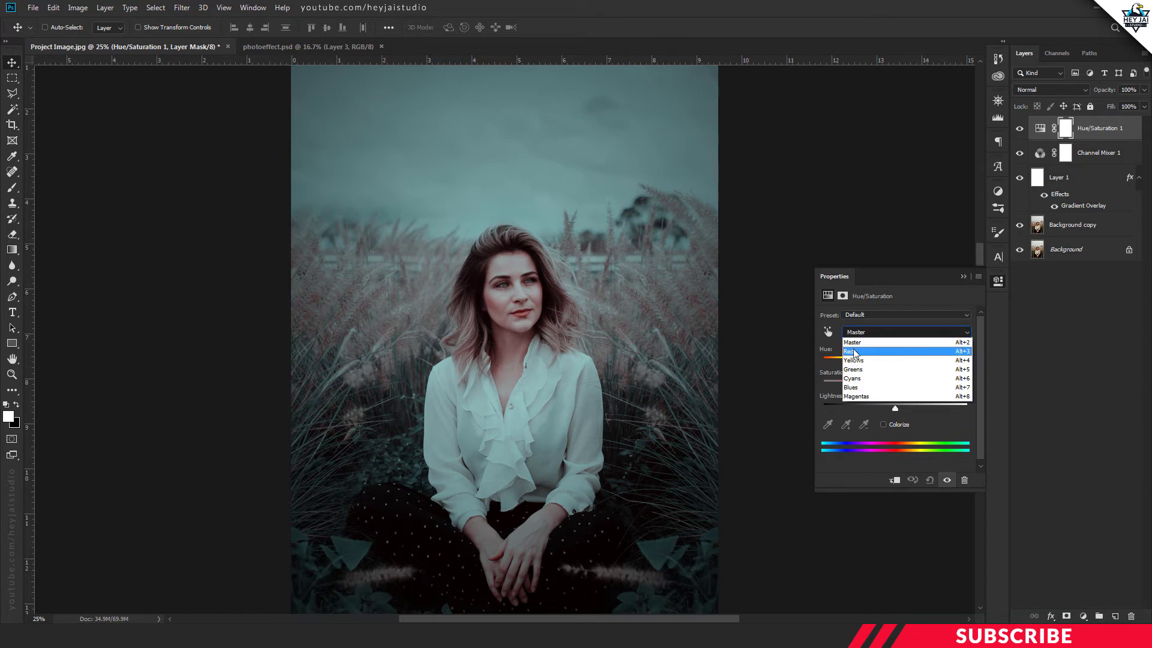
{"action": "left_click", "coordinate": [884, 349]}
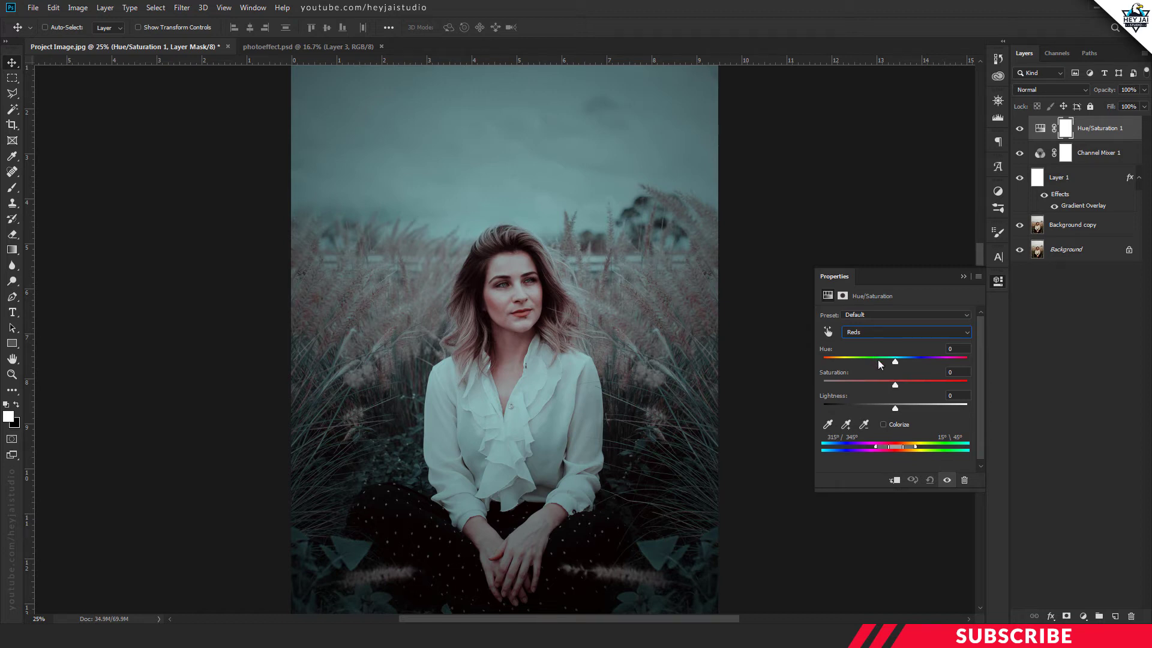
{"action": "left_click", "coordinate": [896, 386]}
{"action": "left_click", "coordinate": [996, 280]}
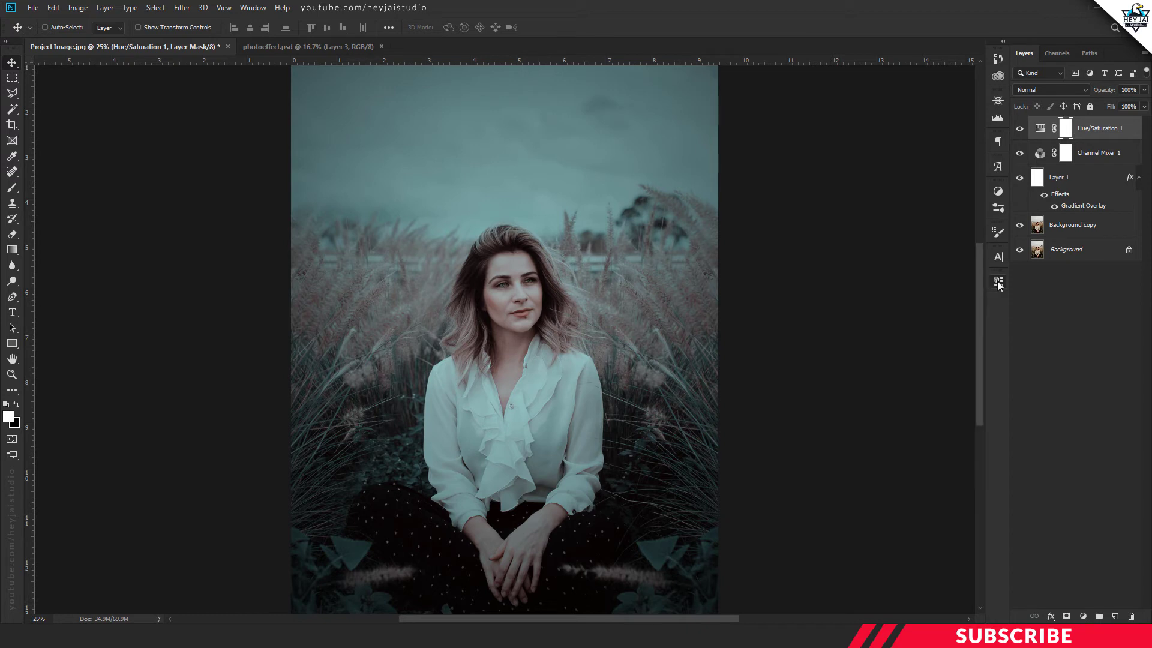
Step: Compare the photo with the Hue/Saturation layer hidden and shown, both in full view and closer up
{"action": "key", "text": "ctrl+minus"}
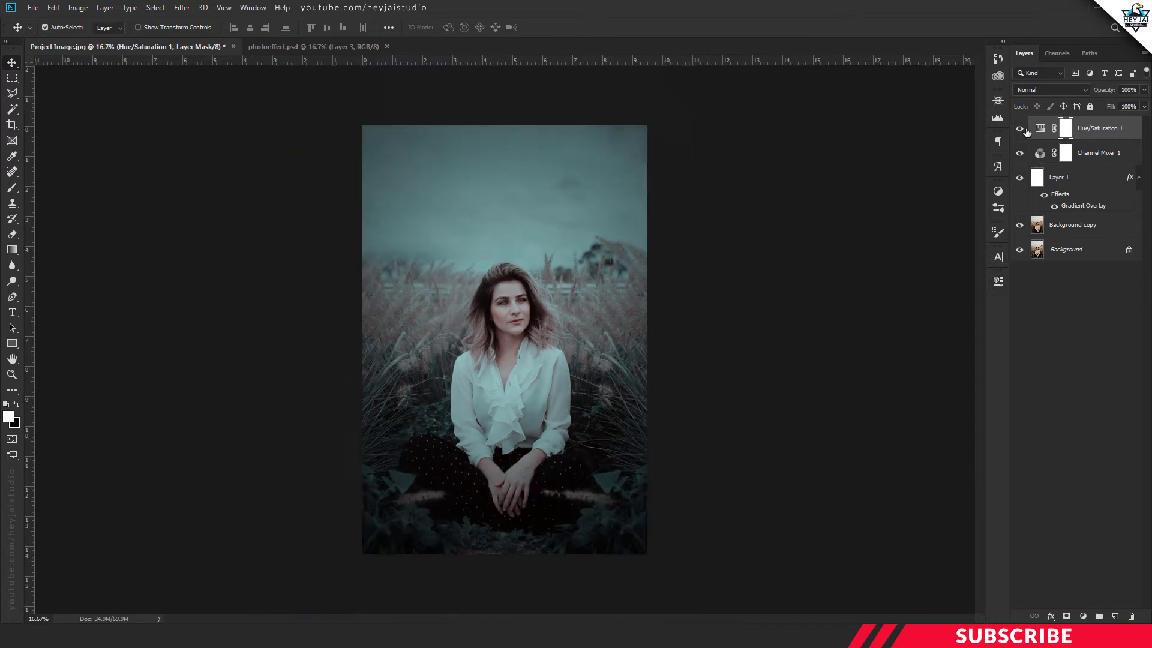
{"action": "left_click", "coordinate": [1020, 128]}
{"action": "left_click", "coordinate": [1020, 129]}
{"action": "key", "text": "ctrl+plus"}
{"action": "left_click", "coordinate": [1020, 129]}
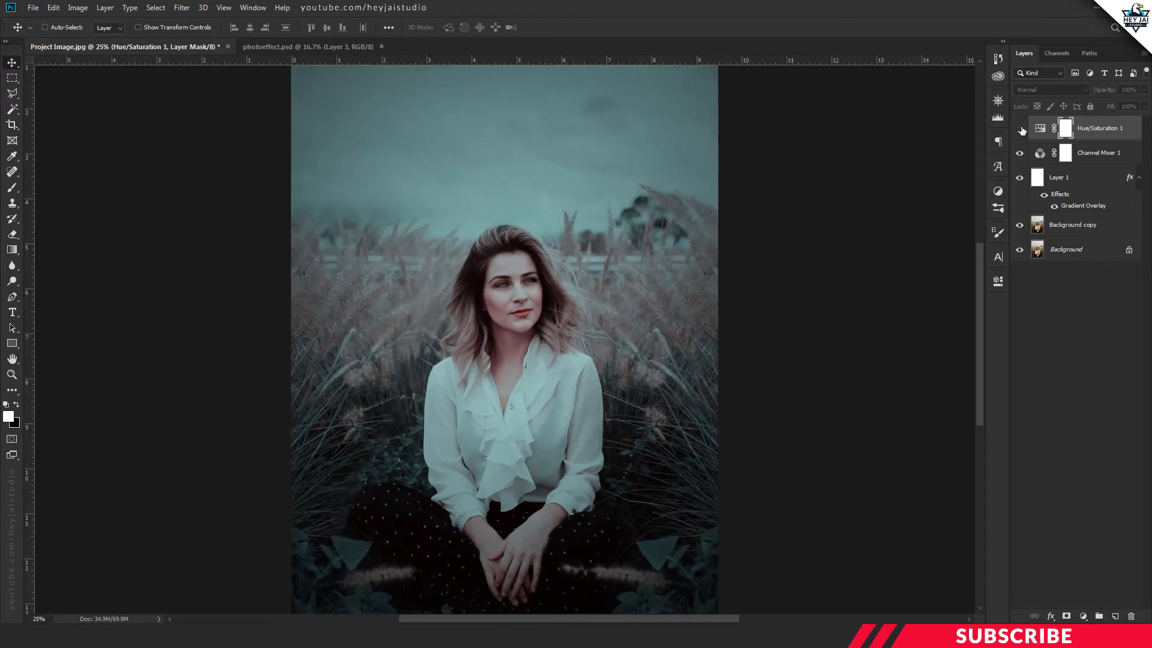
{"action": "left_click", "coordinate": [1020, 129]}
Step: Add a Solid Color fill layer with the orange color #e28b3e above the Hue/Saturation layer
{"action": "left_click", "coordinate": [1085, 615]}
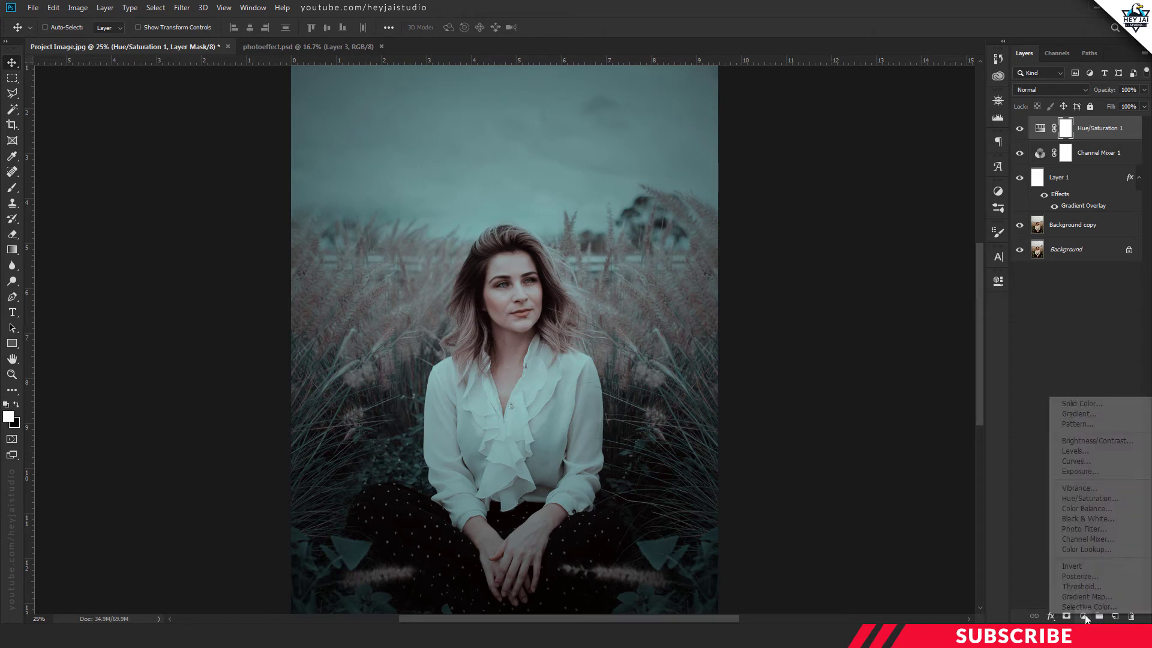
{"action": "left_click", "coordinate": [1091, 405]}
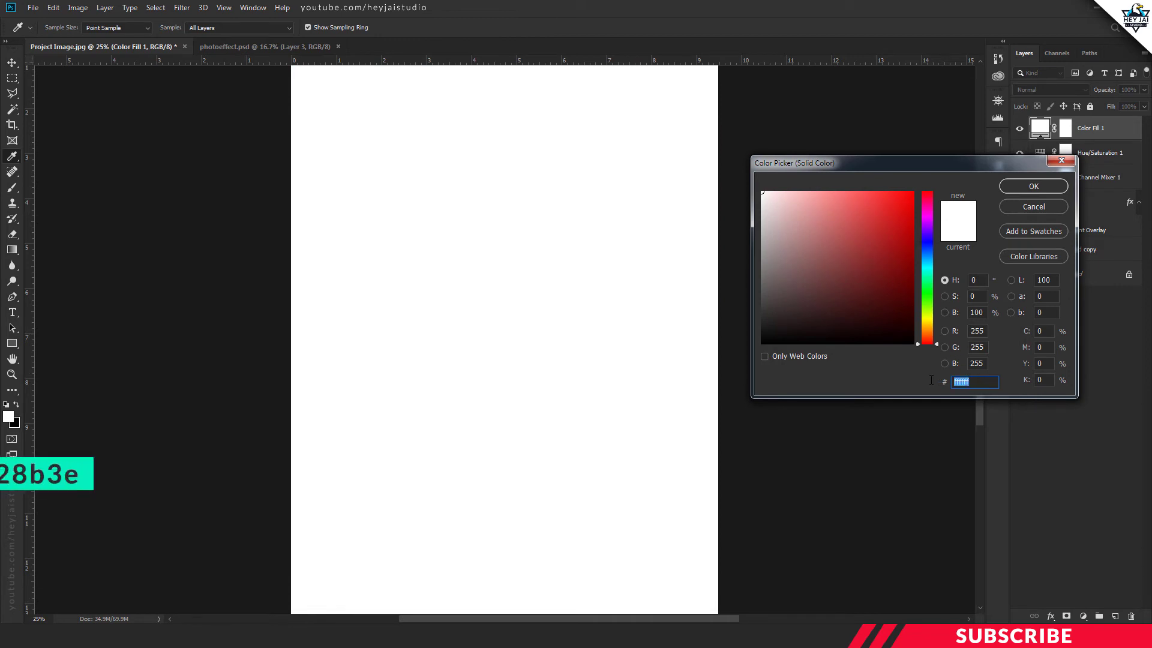
{"action": "type", "text": "e2"}
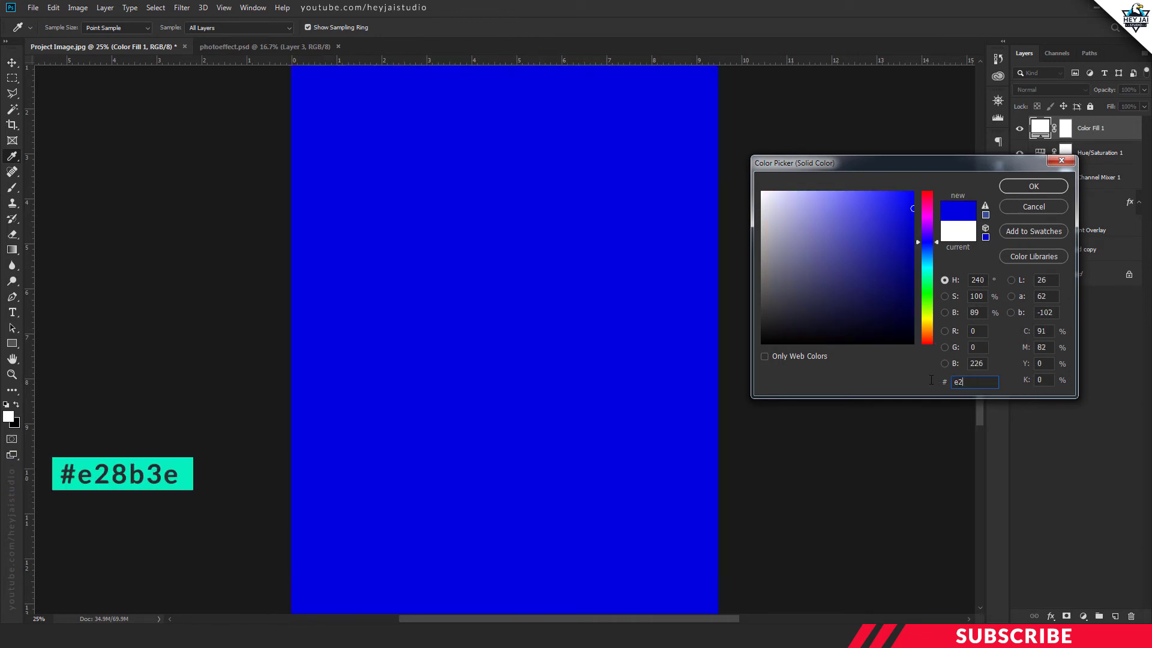
{"action": "type", "text": "8b"}
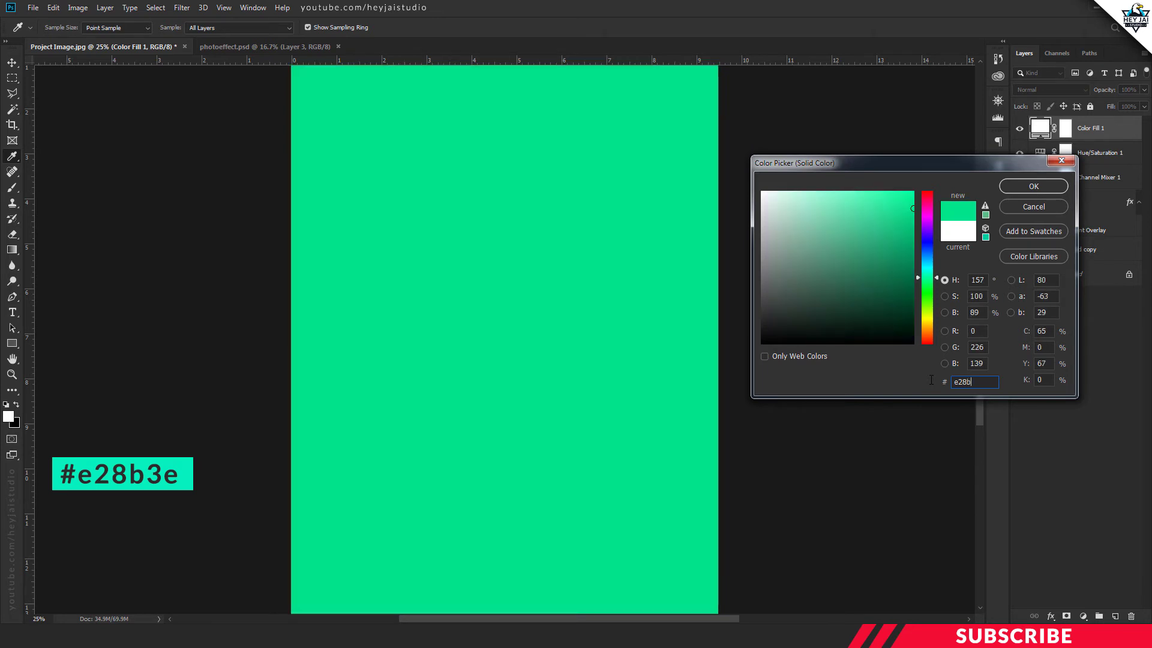
{"action": "type", "text": "3e"}
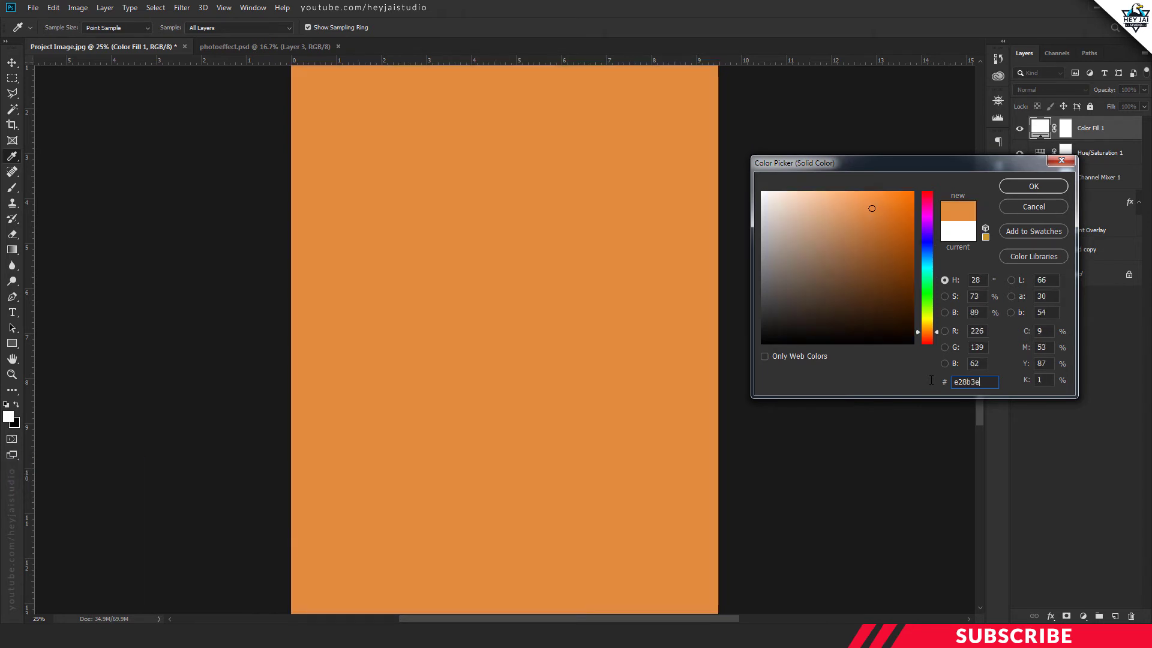
{"action": "left_click", "coordinate": [1042, 188]}
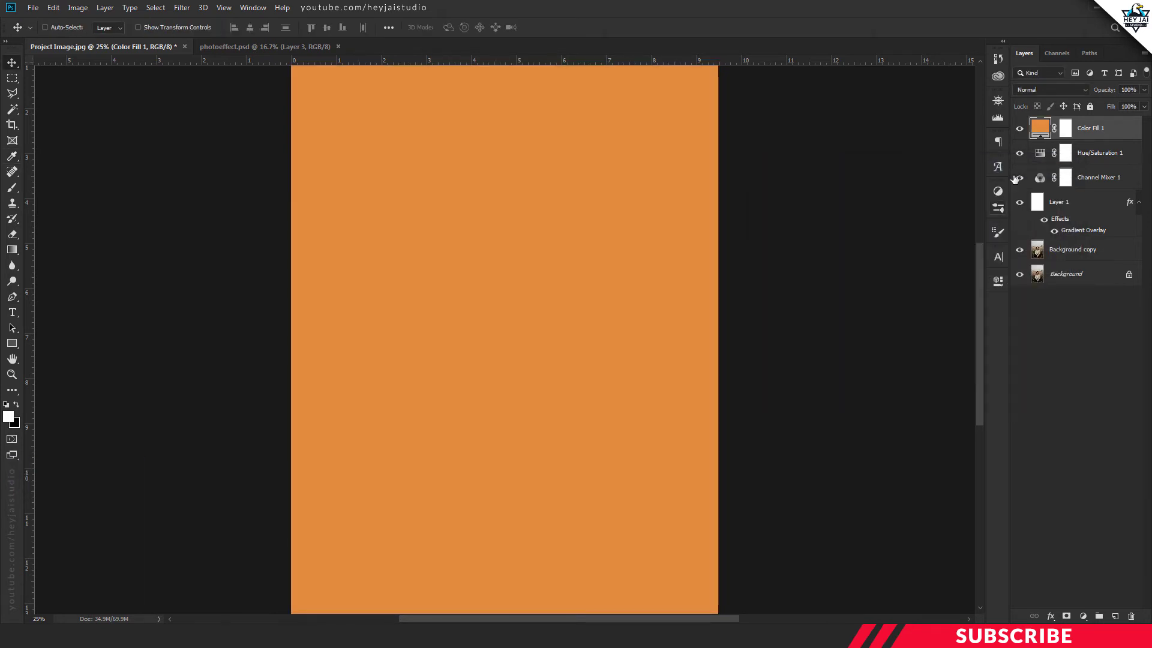
Step: Set the orange fill layer's blend mode to Overlay and its opacity to 26%
{"action": "left_click", "coordinate": [1051, 87]}
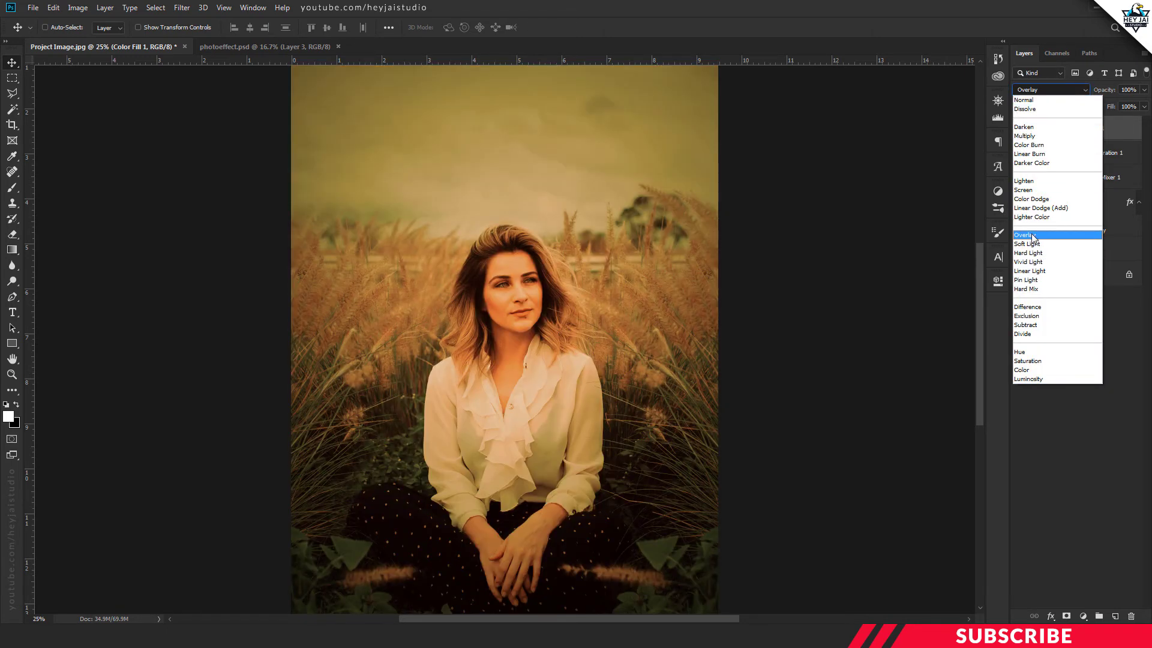
{"action": "left_click", "coordinate": [1032, 238]}
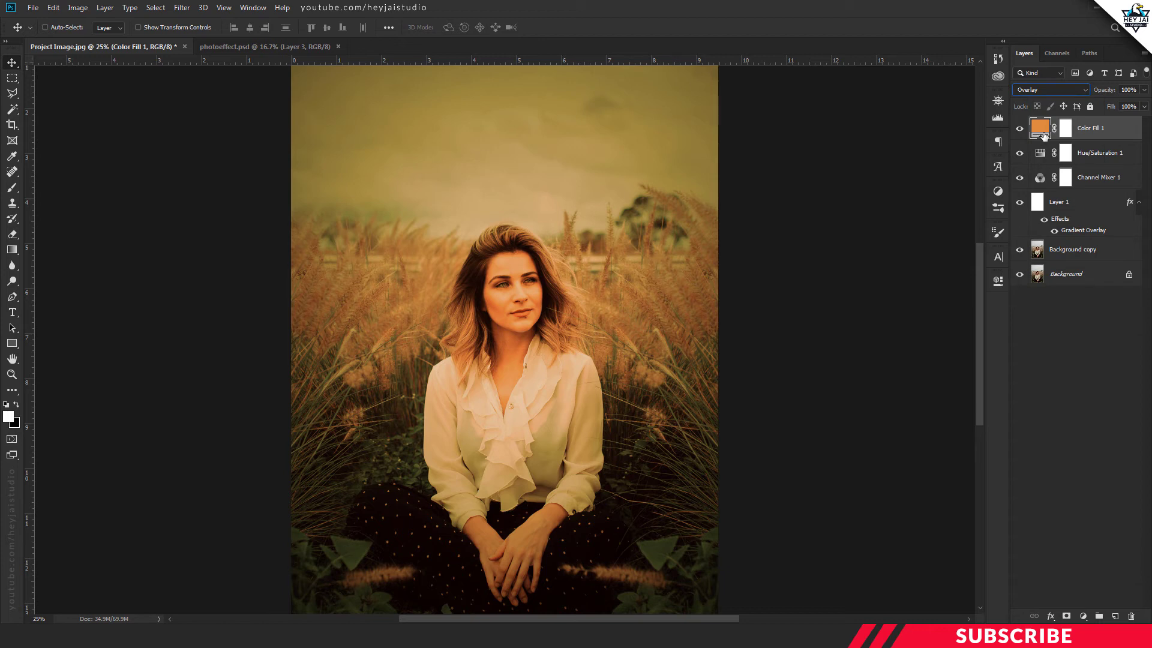
{"action": "left_click", "coordinate": [1128, 90]}
{"action": "type", "text": "30"}
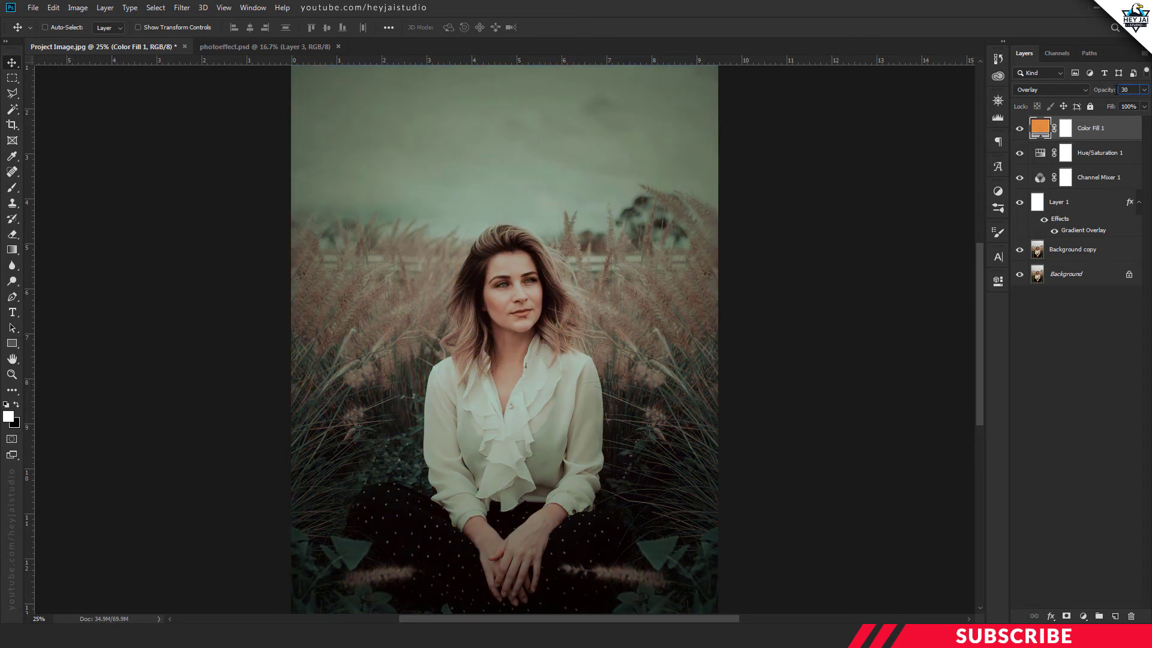
{"action": "key", "text": "Return"}
{"action": "left_click_drag", "start_coordinate": [1111, 90], "coordinate": [1109, 92]}
{"action": "key", "text": "Return"}
{"action": "key", "text": "ctrl+minus"}
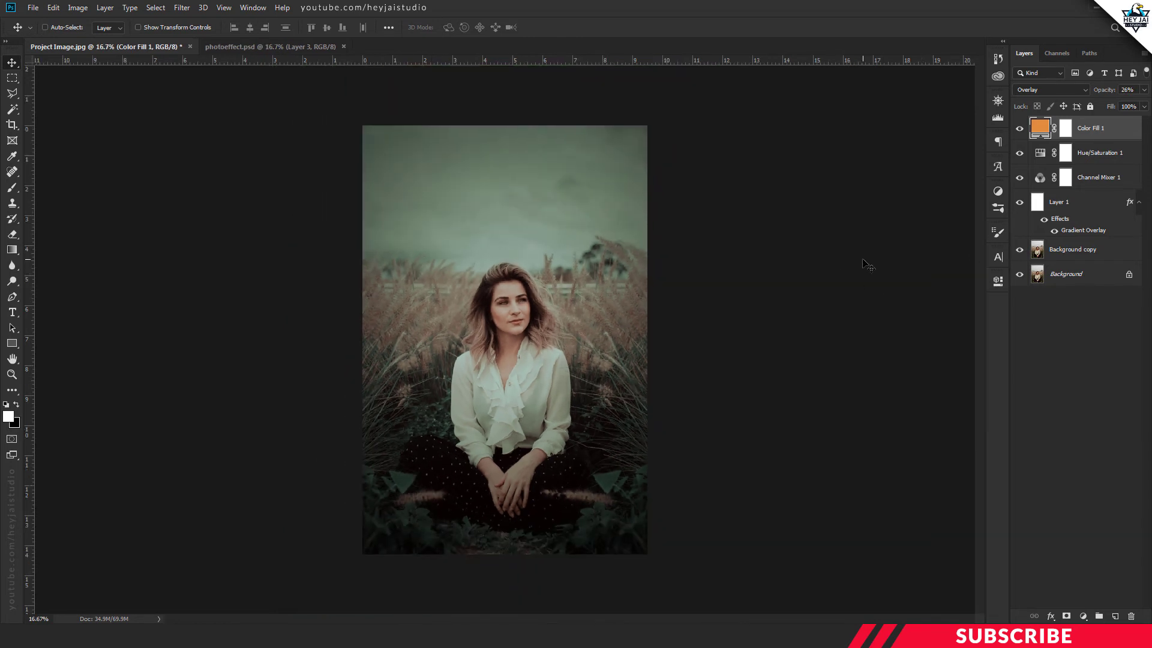
Step: Add a Brightness/Contrast adjustment layer above the orange fill layer and lower its contrast to -24
{"action": "left_click", "coordinate": [1083, 617]}
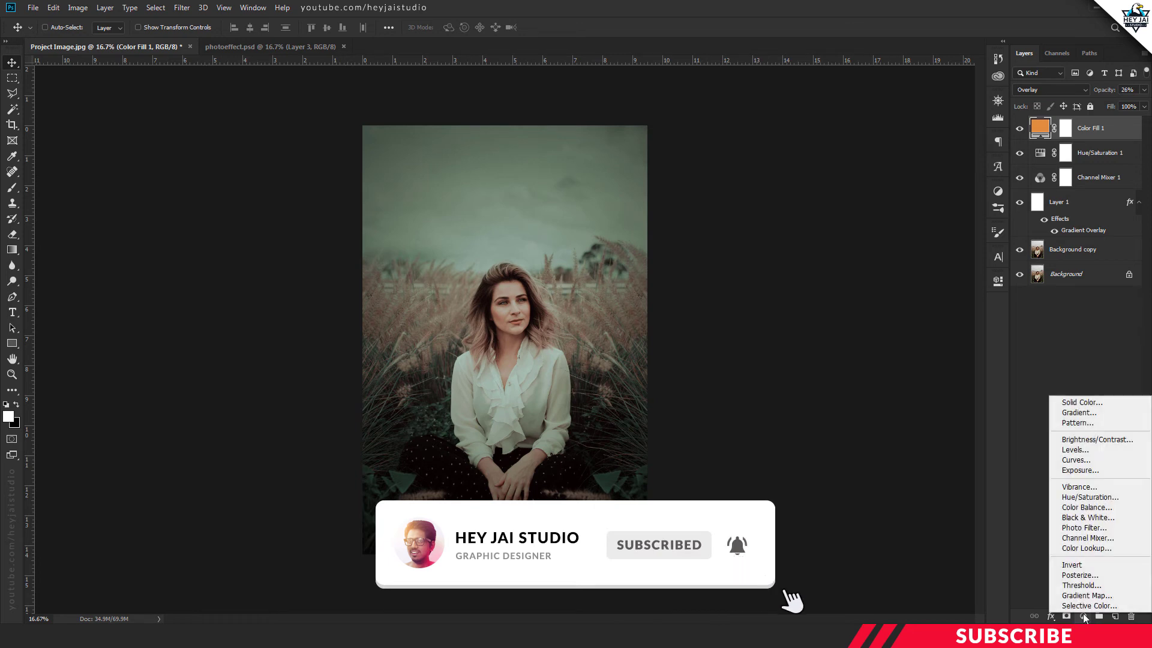
{"action": "left_click", "coordinate": [1106, 440]}
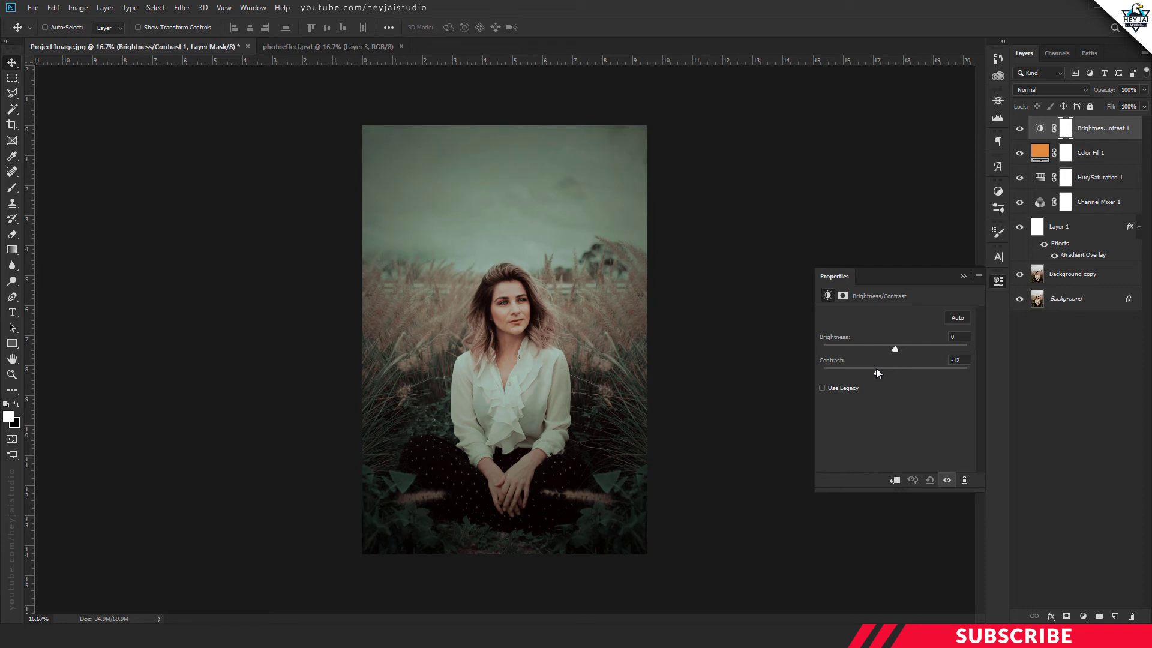
{"action": "mouse_move", "coordinate": [873, 370]}
{"action": "left_mouse_down"}
{"action": "mouse_move", "coordinate": [895, 368]}
{"action": "mouse_move", "coordinate": [867, 370]}
{"action": "left_mouse_up"}
{"action": "left_click_drag", "start_coordinate": [862, 368], "coordinate": [861, 369]}
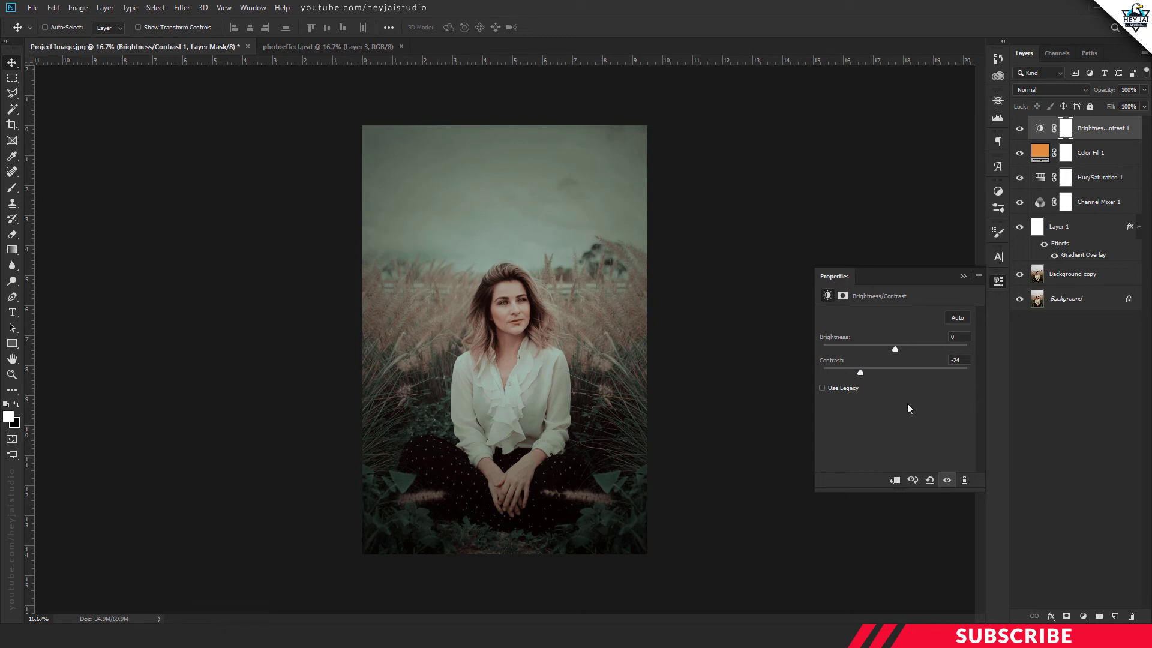
{"action": "left_click", "coordinate": [997, 282]}
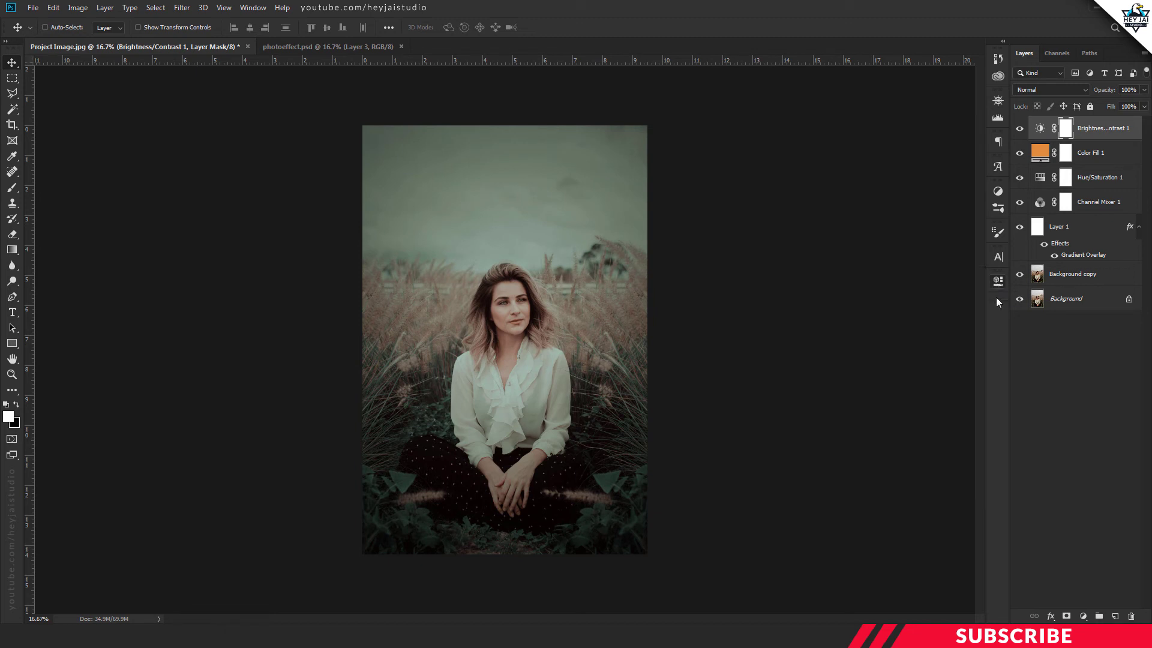
Step: Compare the photo with the Brightness/Contrast layer hidden and shown, and inspect the result closer up
{"action": "left_click", "coordinate": [1020, 129]}
{"action": "left_click", "coordinate": [1021, 130]}
{"action": "key", "text": "ctrl+plus"}
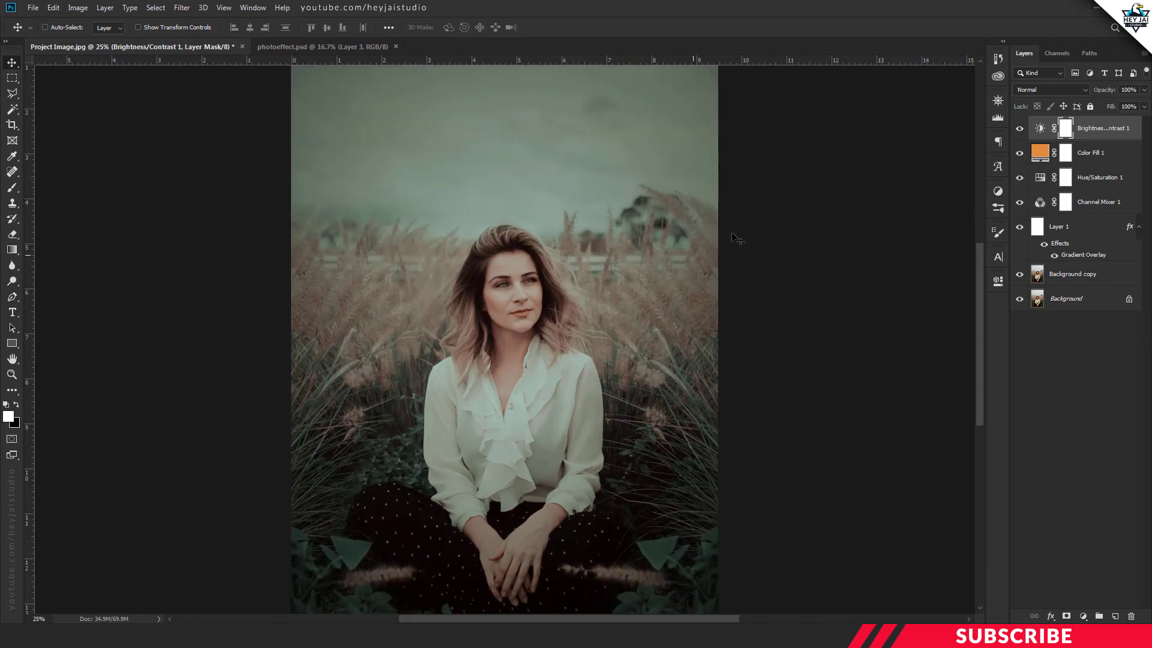
{"action": "key", "text": "ctrl+minus"}
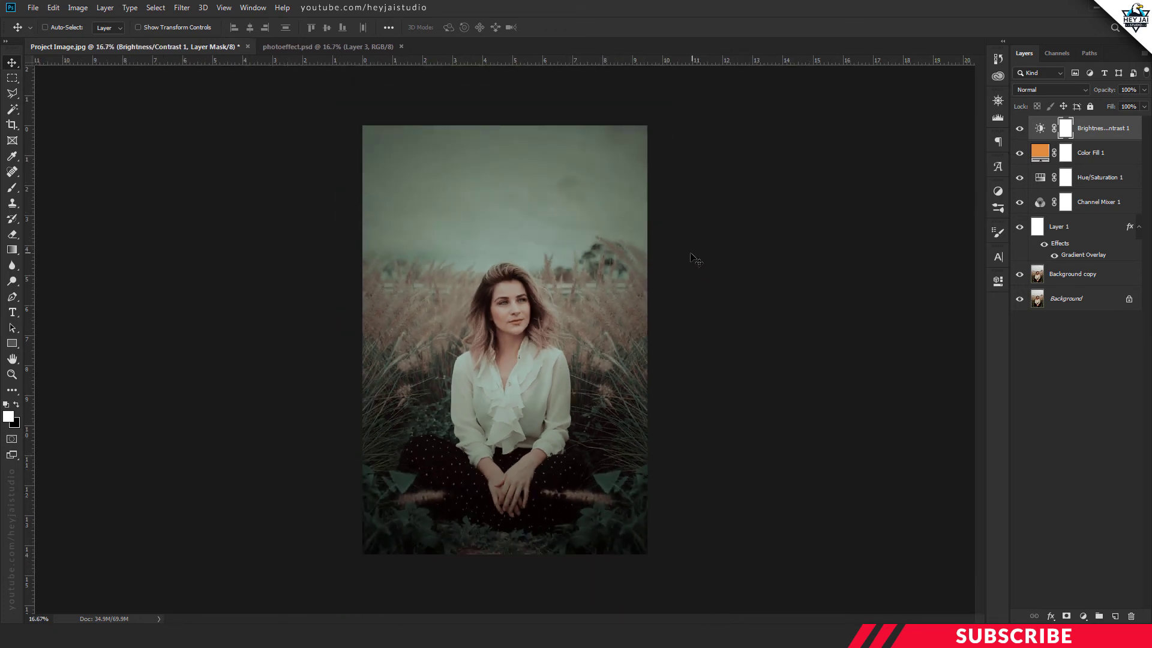
Step: Add a Curves adjustment layer, nudge the Blue channel's highlight endpoint inward and raise its shadow endpoint slightly, and check the effect
{"action": "left_click", "coordinate": [1083, 616]}
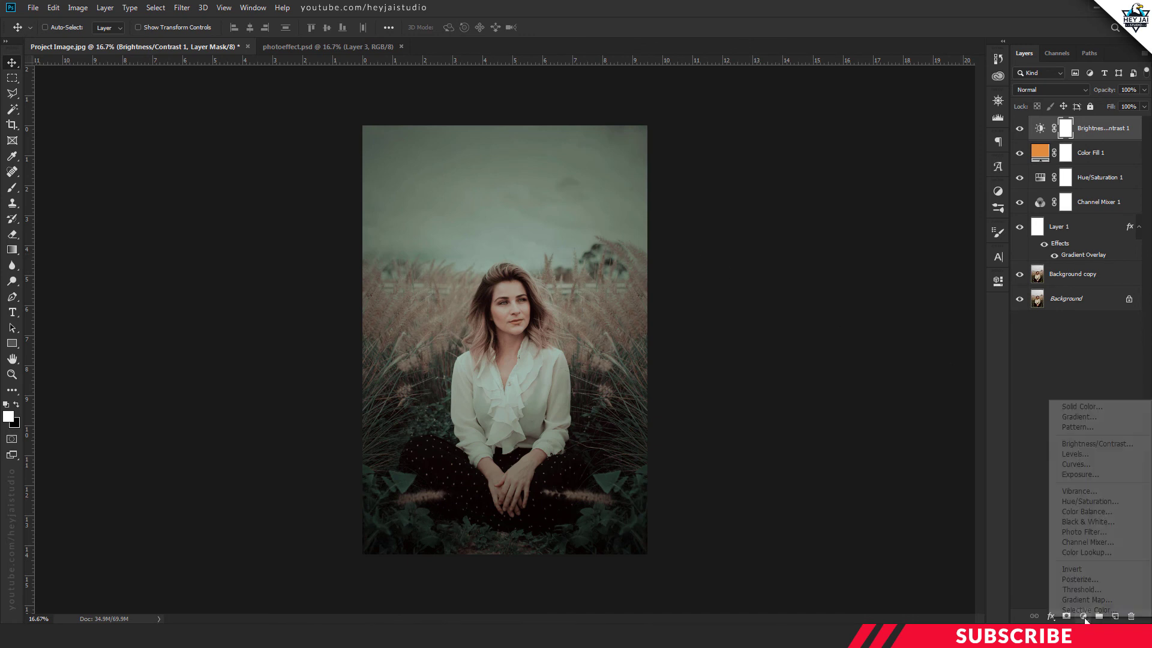
{"action": "left_click", "coordinate": [1074, 464]}
{"action": "left_click", "coordinate": [898, 332]}
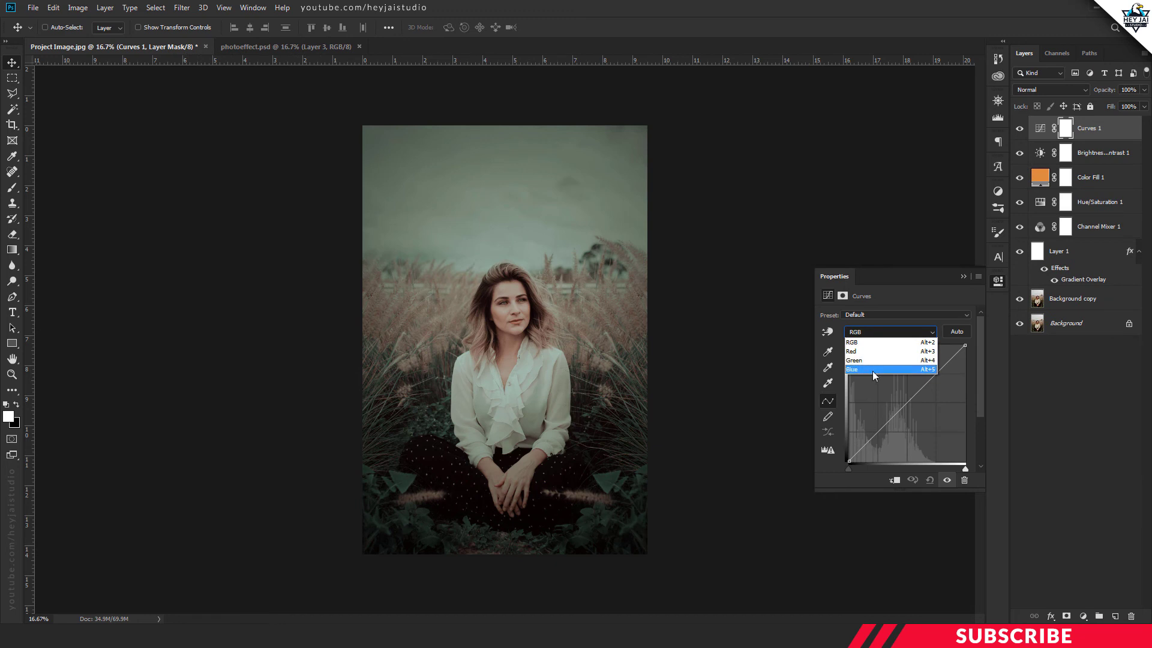
{"action": "left_click", "coordinate": [872, 371]}
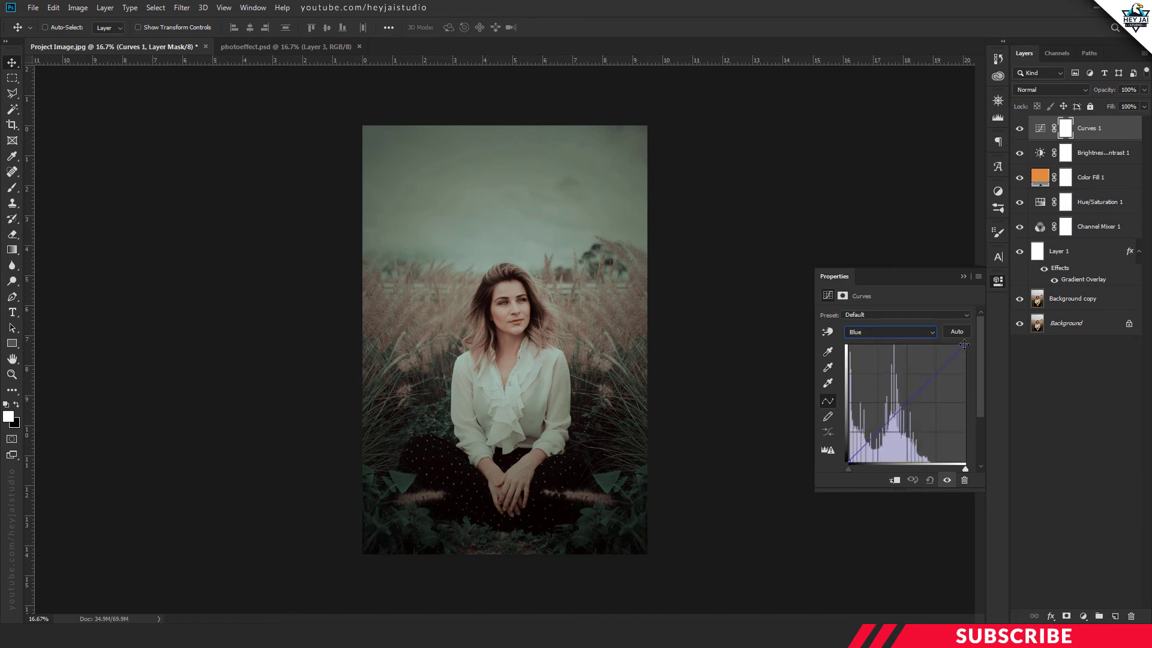
{"action": "left_click_drag", "start_coordinate": [965, 344], "coordinate": [963, 345]}
{"action": "left_click_drag", "start_coordinate": [848, 462], "coordinate": [848, 459]}
{"action": "left_click", "coordinate": [996, 282]}
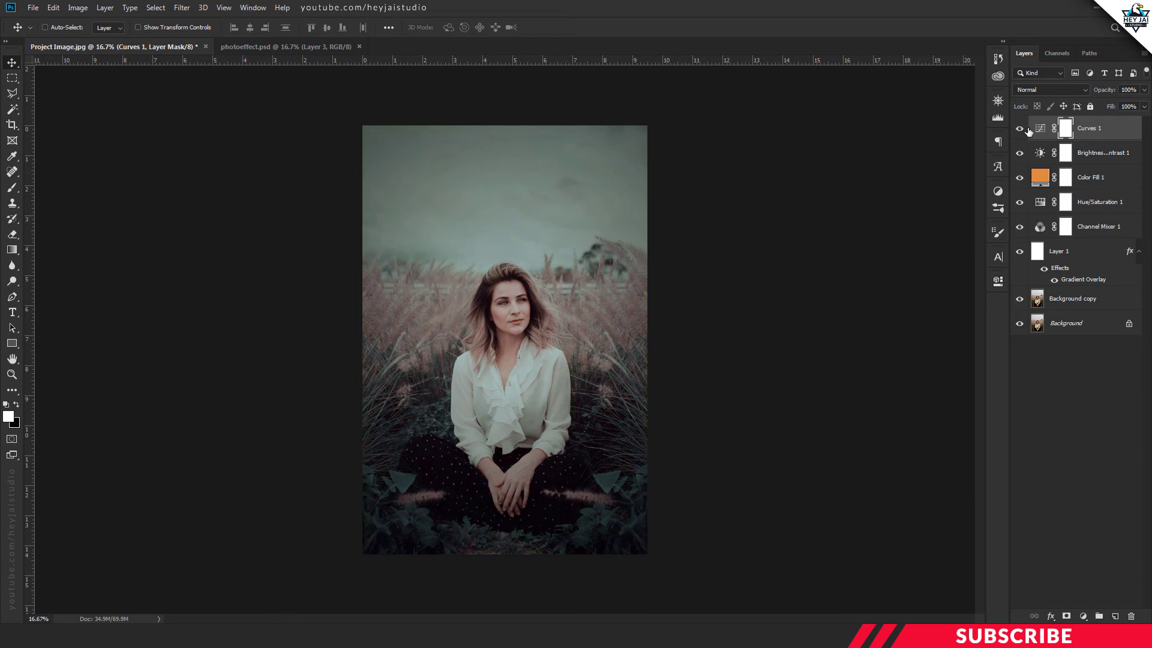
{"action": "left_click", "coordinate": [1019, 129]}
{"action": "left_click", "coordinate": [1019, 129]}
Step: Add an Exposure adjustment layer on top with exposure set to +0.17 and check the photo with and without it
{"action": "left_click", "coordinate": [1083, 616]}
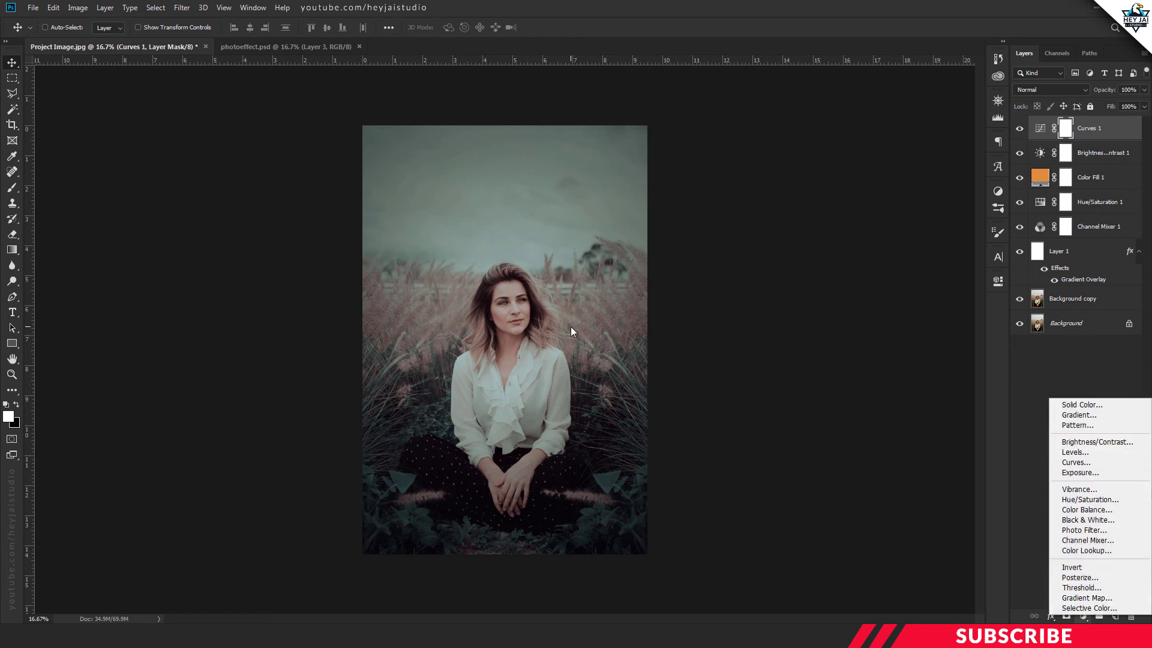
{"action": "left_click", "coordinate": [1065, 472]}
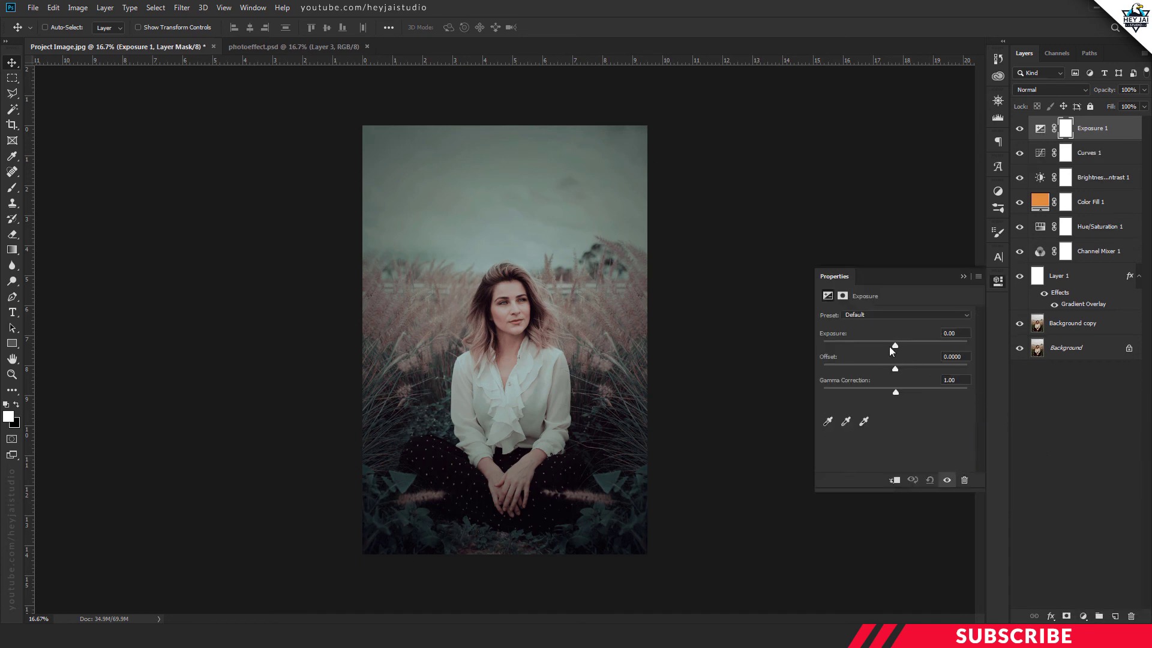
{"action": "left_click_drag", "start_coordinate": [895, 346], "coordinate": [896, 346]}
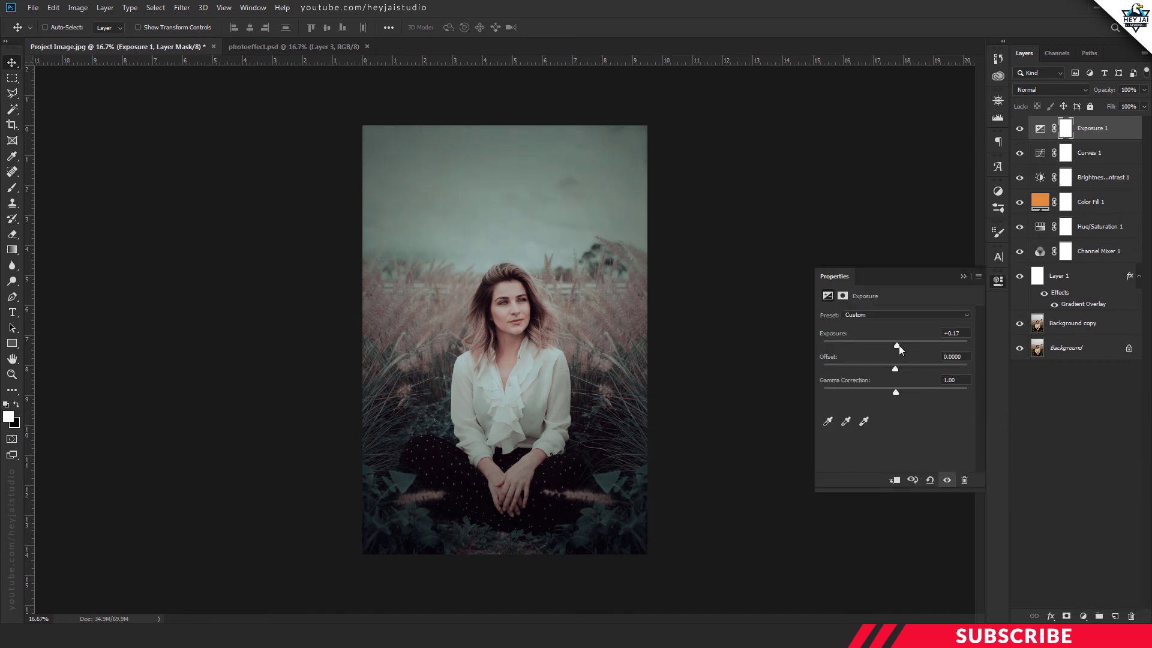
{"action": "left_click", "coordinate": [993, 284]}
{"action": "left_click", "coordinate": [1020, 128]}
{"action": "left_click", "coordinate": [1020, 129]}
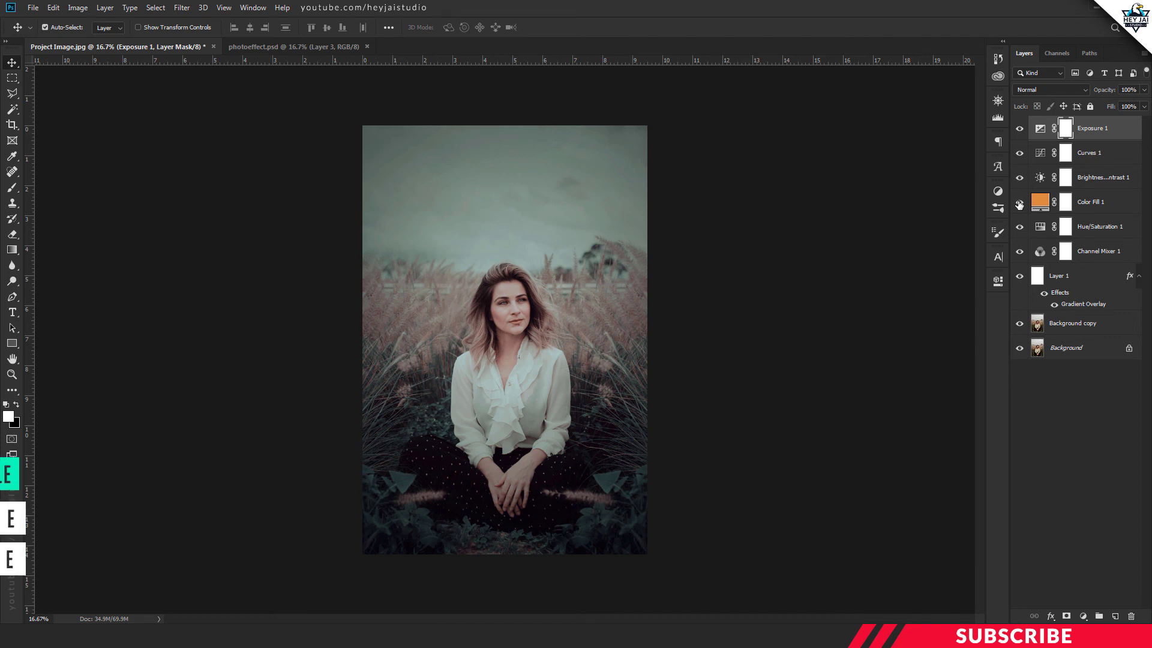
Step: Stamp all visible layers into a new top layer and hide the layers from Exposure 1 down to Layer 1
{"action": "key", "text": "ctrl+alt+shift+e"}
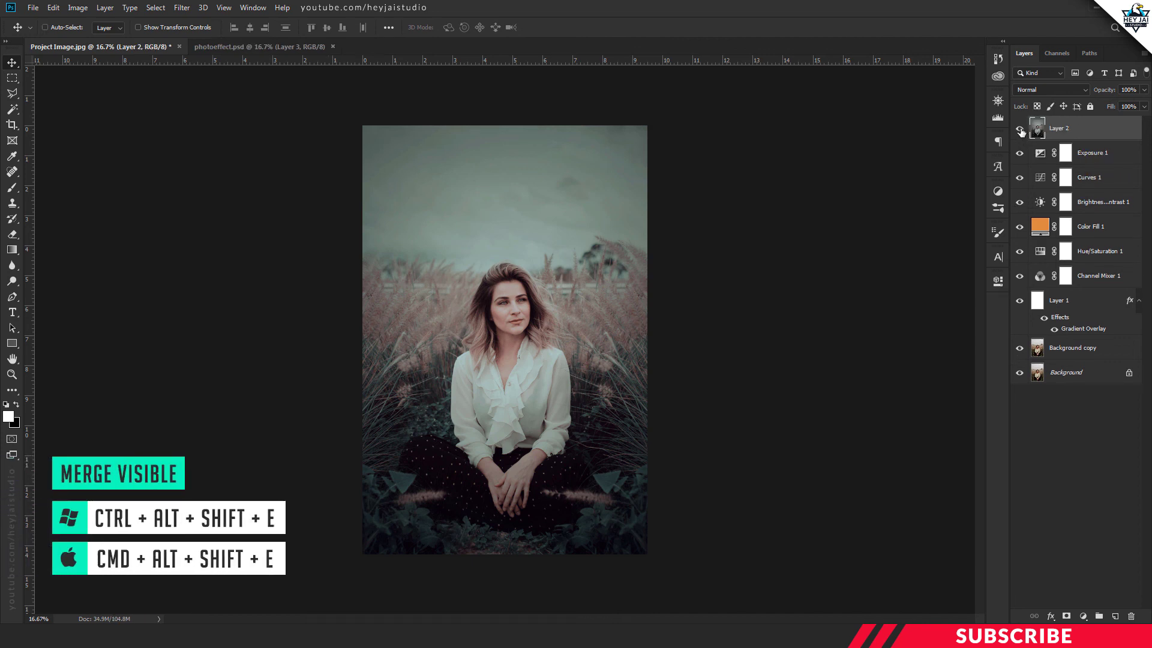
{"action": "left_click_drag", "start_coordinate": [1019, 152], "coordinate": [1023, 330]}
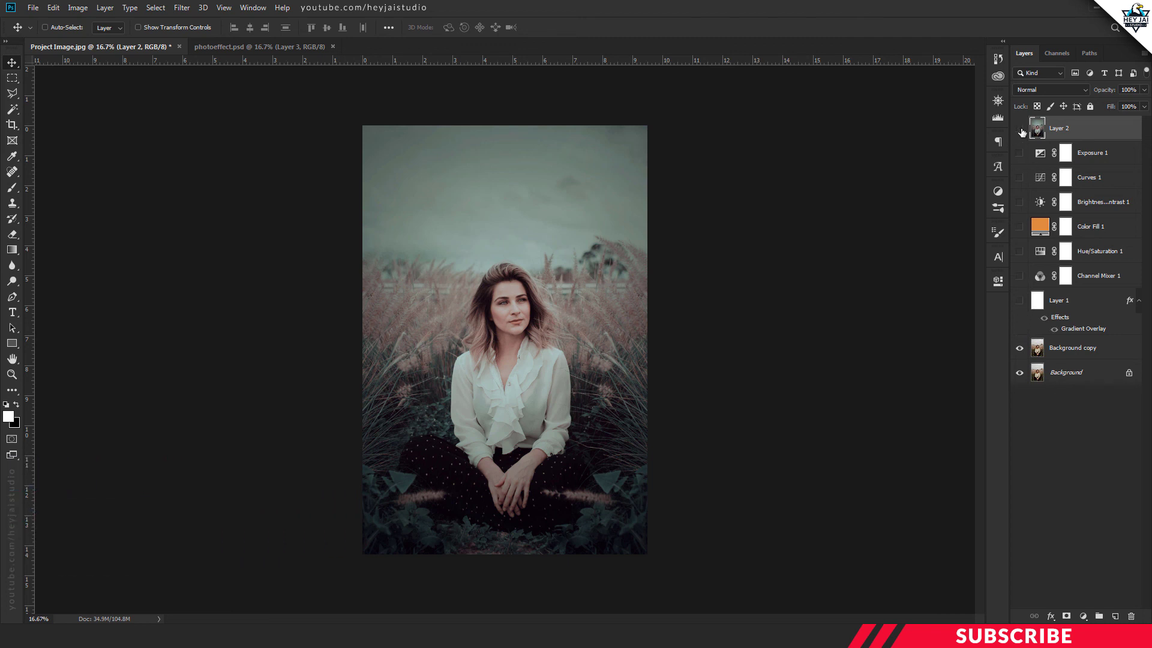
Step: Compare the original photo with the graded result by hiding and showing the merged layer, and inspect it closer up
{"action": "left_click", "coordinate": [1020, 129]}
{"action": "left_click", "coordinate": [1019, 129]}
{"action": "key", "text": "ctrl+plus"}
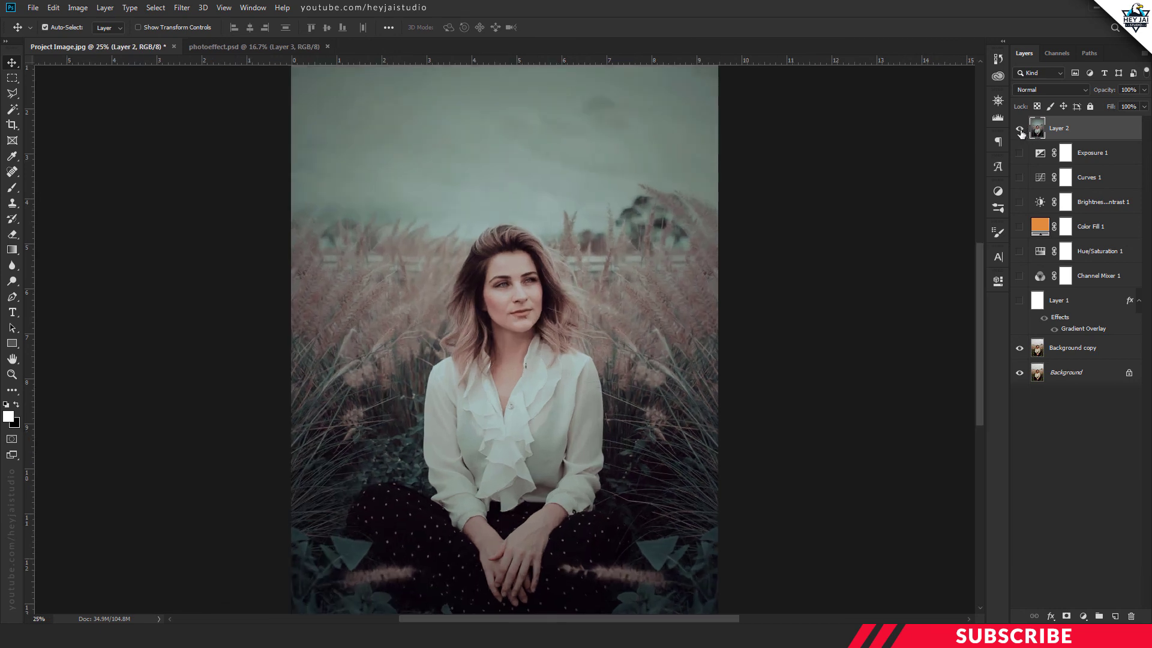